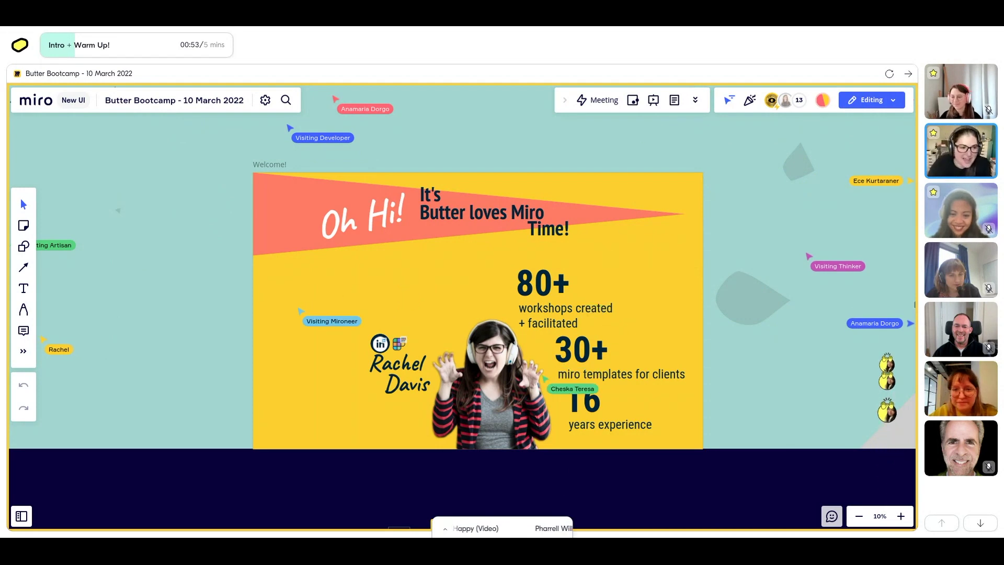
scroll(471, 287, "left", 3)
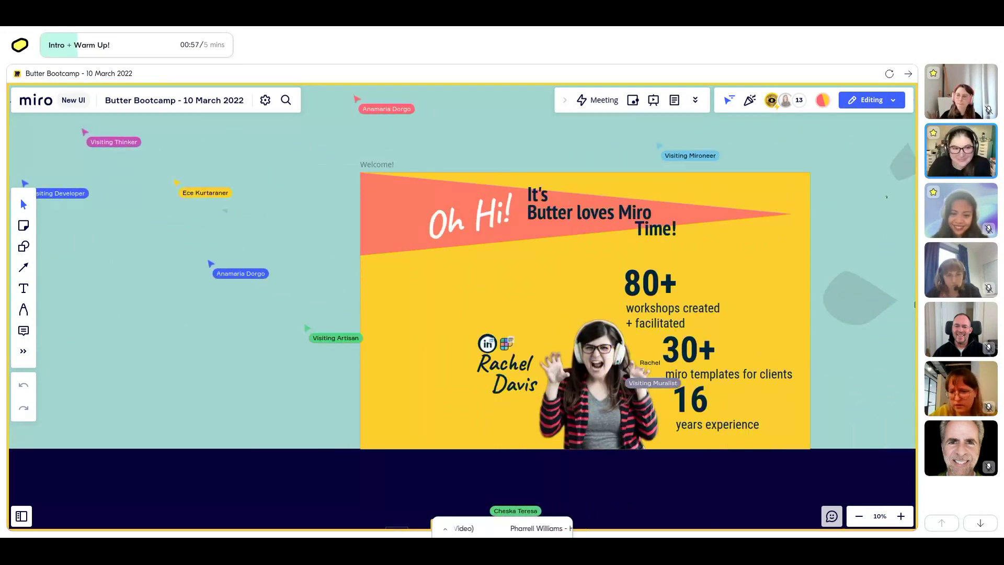
scroll(471, 288, "right", 1)
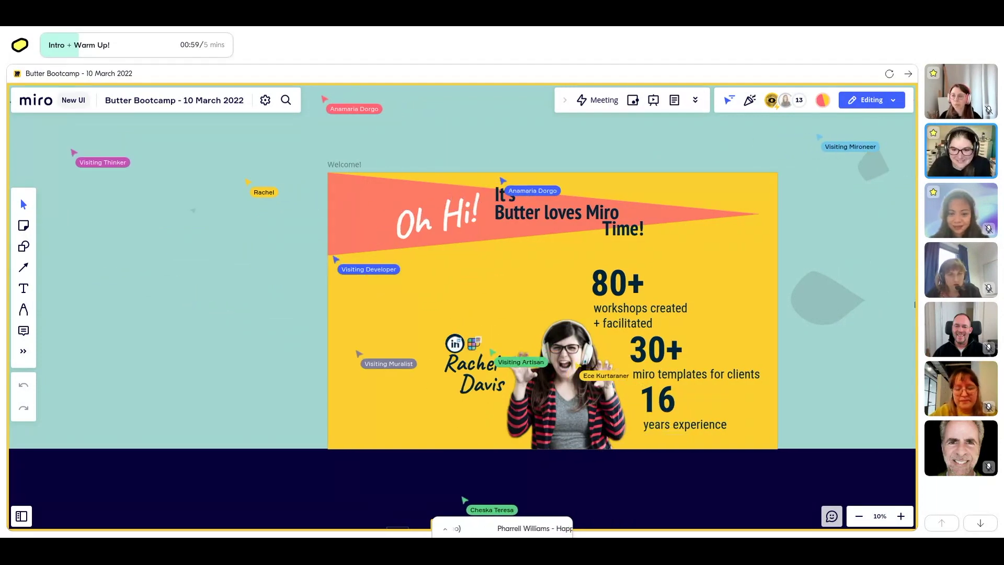
scroll(470, 288, "right", 1)
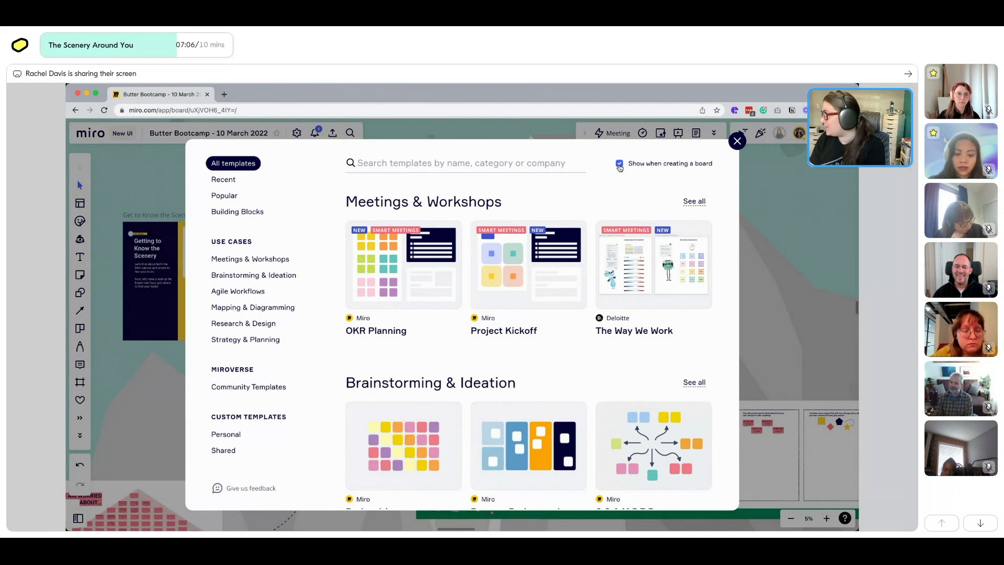
Dismiss the template picker and examine the locking and frame-hiding tips under Using Miro Interactive Features.
left_click(737, 142)
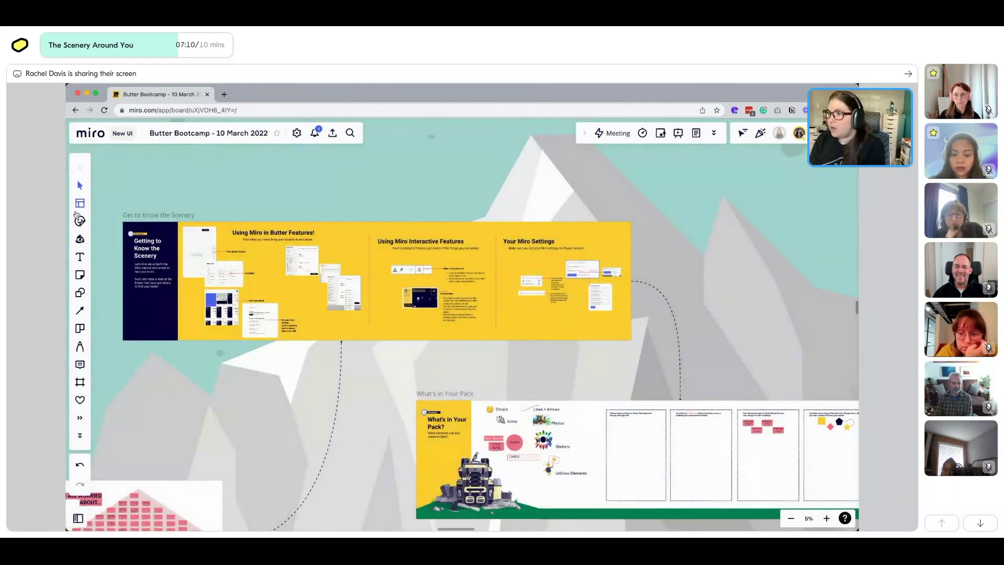
scroll(404, 270, "up", 5)
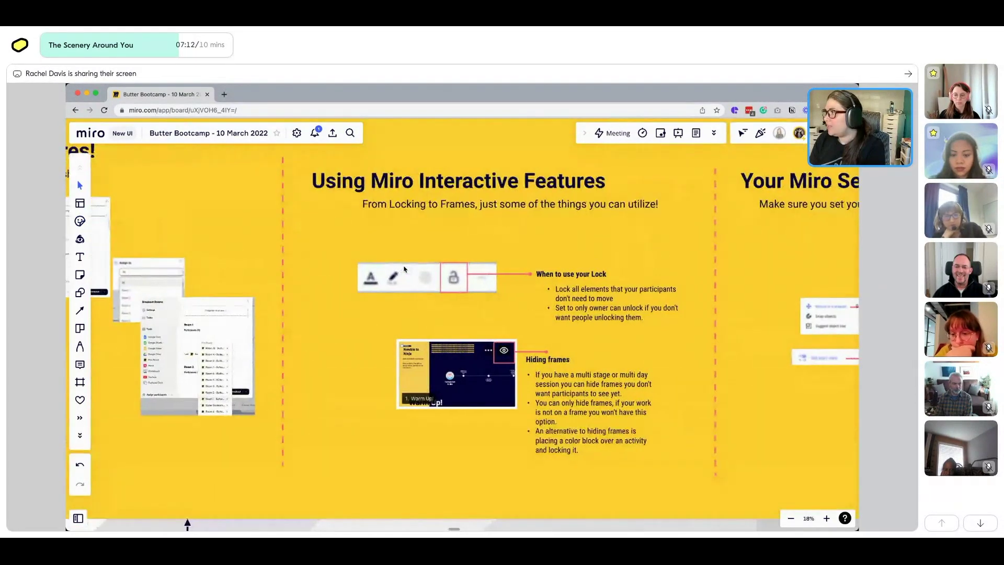
scroll(404, 269, "right", 2)
scroll(405, 269, "down", 2)
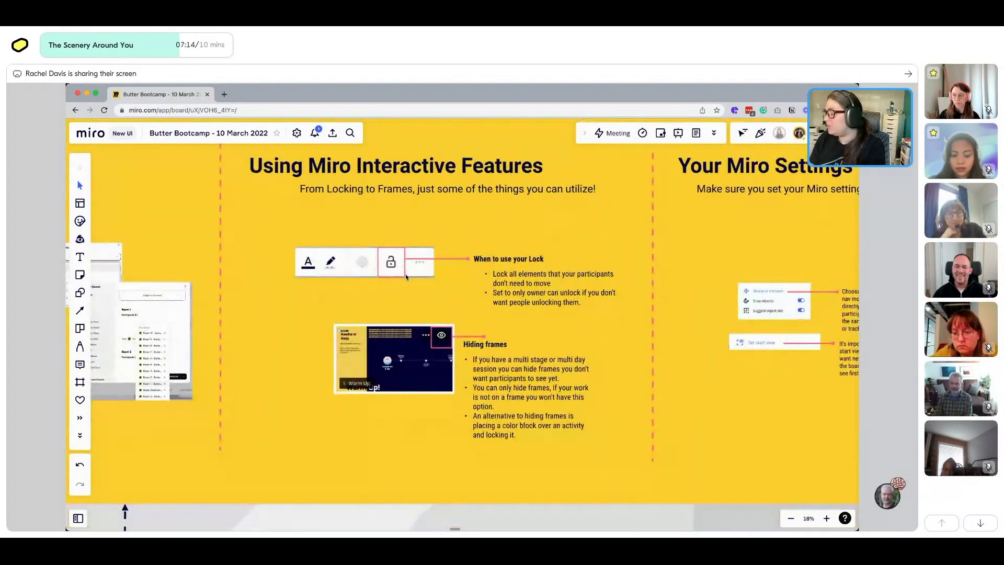
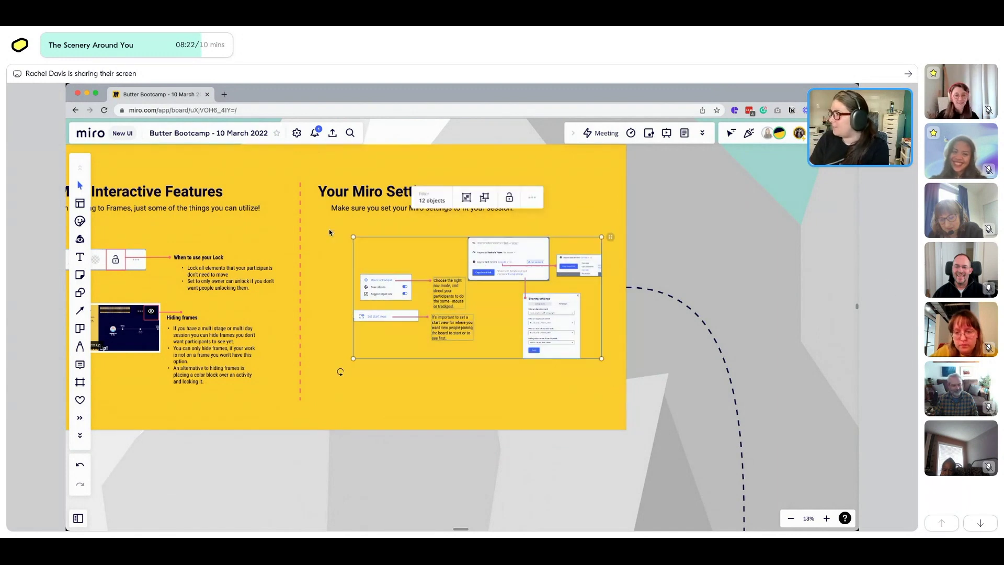
Lock the selected objects under Your Miro Settings and all the objects beneath the Using Miro Interactive Features heading.
left_click(511, 199)
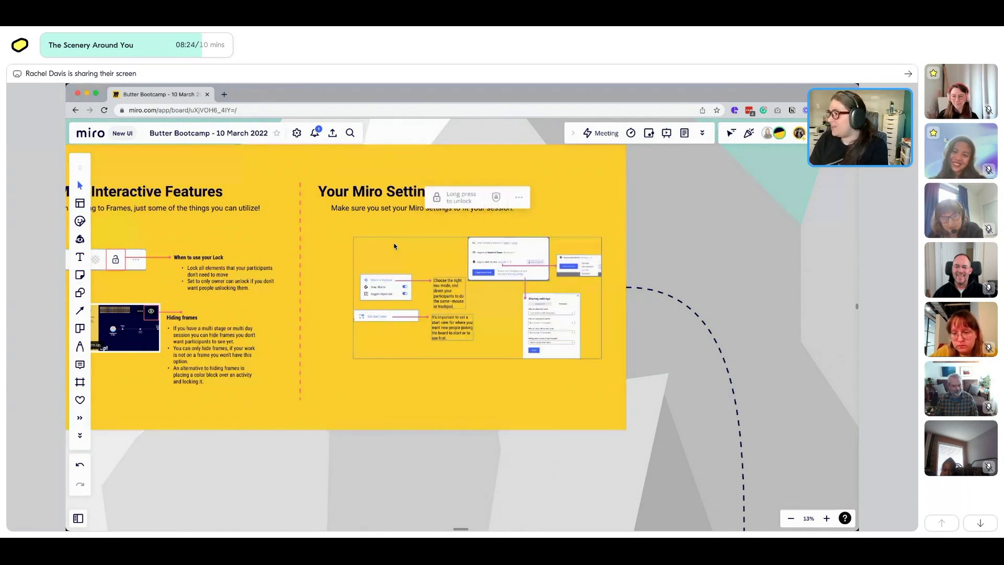
scroll(520, 423, "left", 10)
left_click(521, 423)
left_click_drag(532, 416, 278, 247)
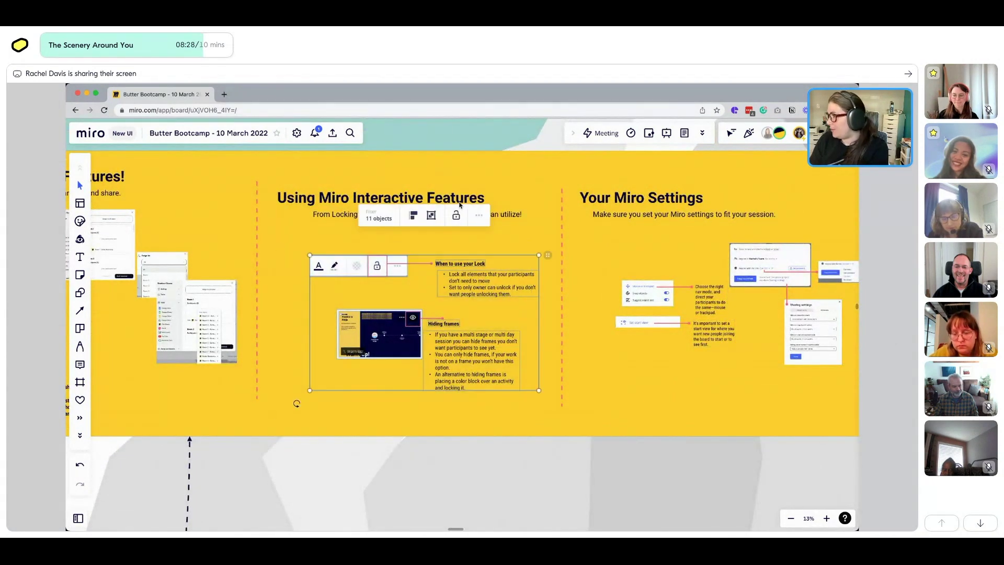
left_click(463, 220)
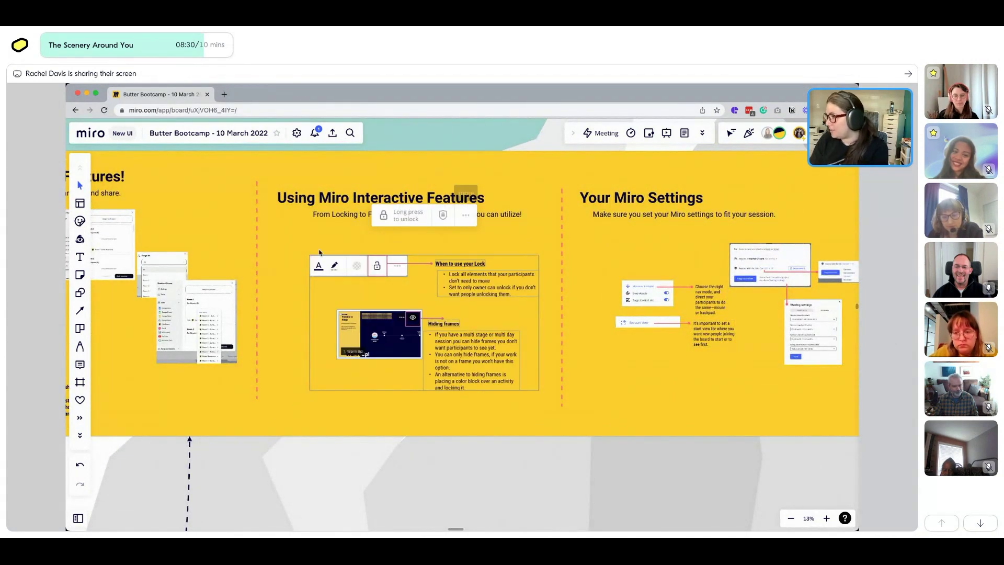
Lock the labels and screenshots in the Using Miro in Butter Features section, including the separate cluster of overlapping screenshots.
scroll(306, 263, "left", 10)
scroll(306, 264, "left", 4)
left_click(419, 490)
left_click_drag(471, 482, 253, 162)
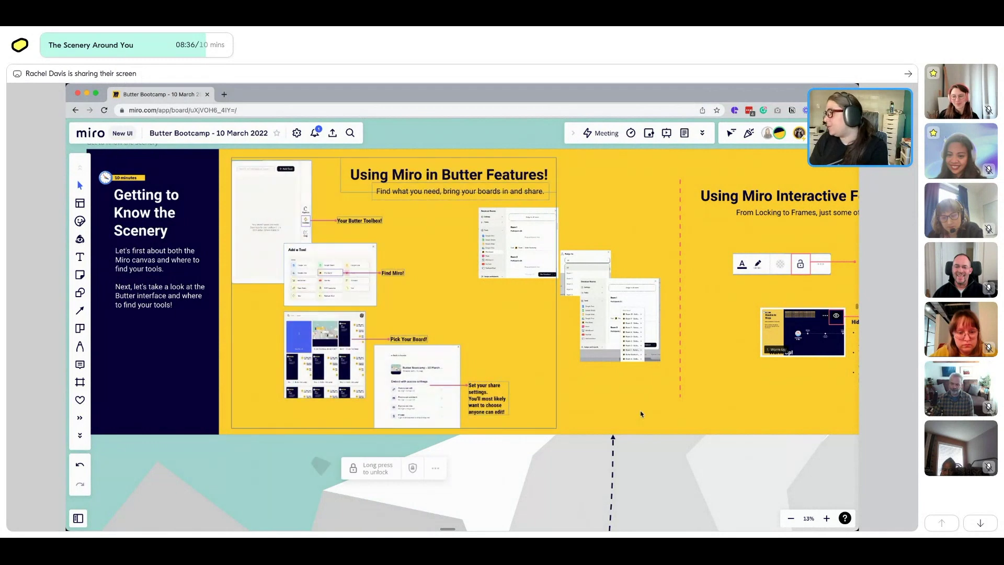
left_click(648, 405)
left_click(664, 390)
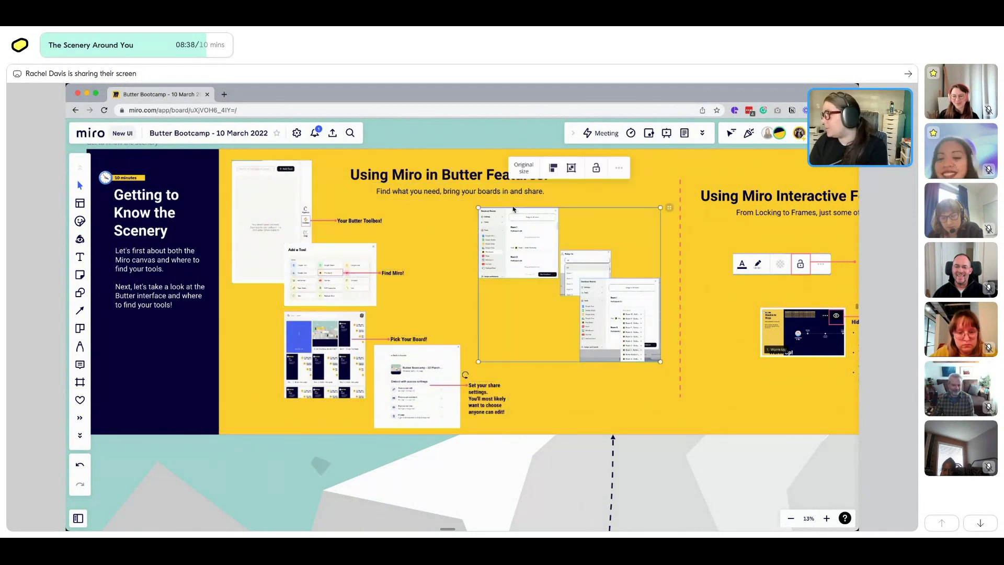
left_click(601, 172)
Examine the navigation mode, start view and board sharing examples in the Your Miro Settings section.
scroll(448, 295, "down", 5)
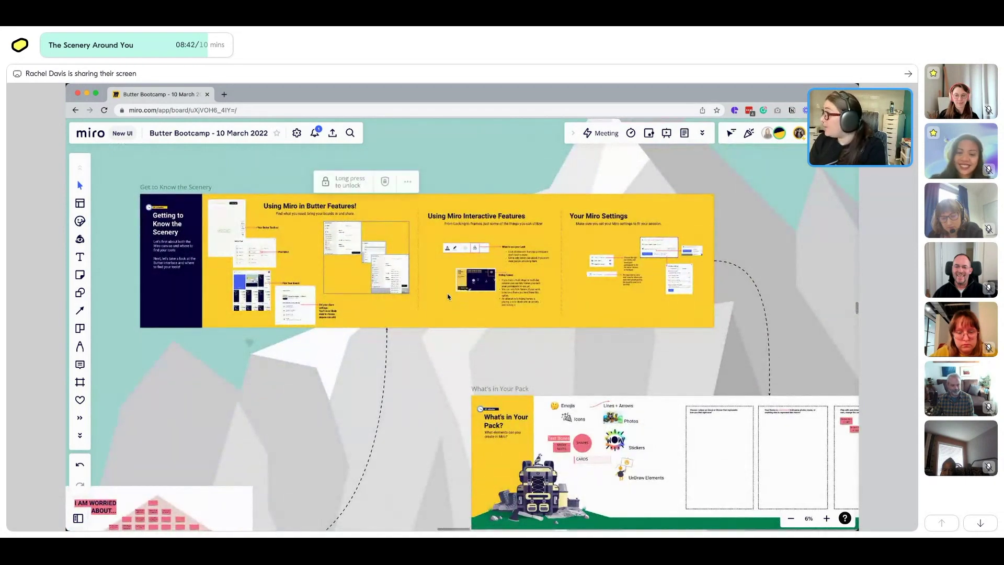
scroll(448, 297, "right", 5)
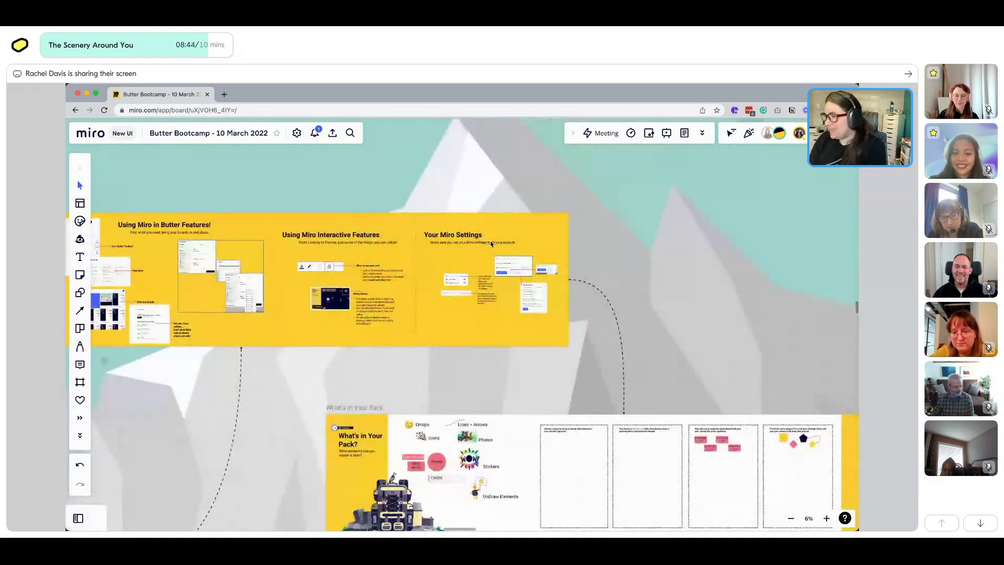
scroll(491, 244, "up", 5)
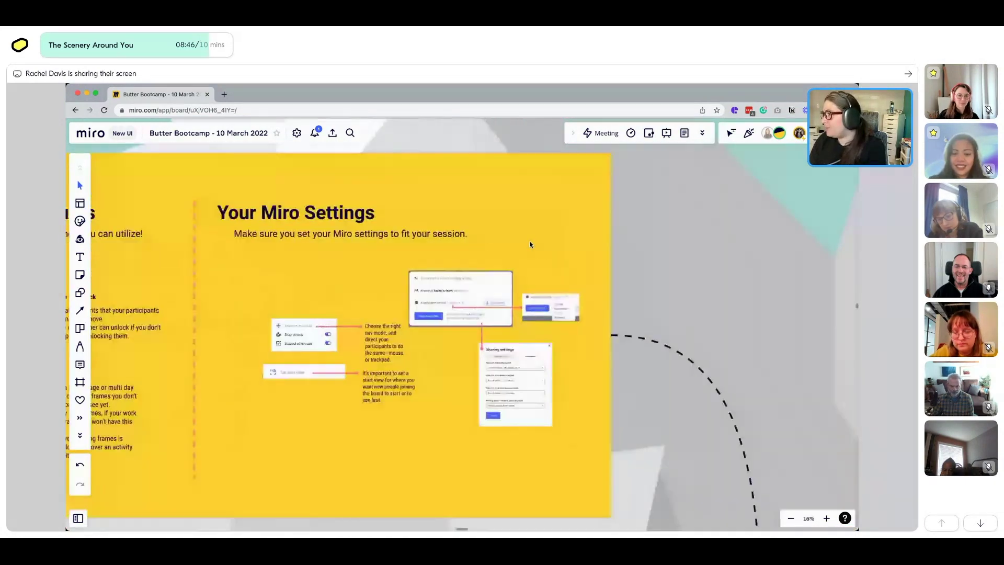
scroll(359, 307, "up", 3)
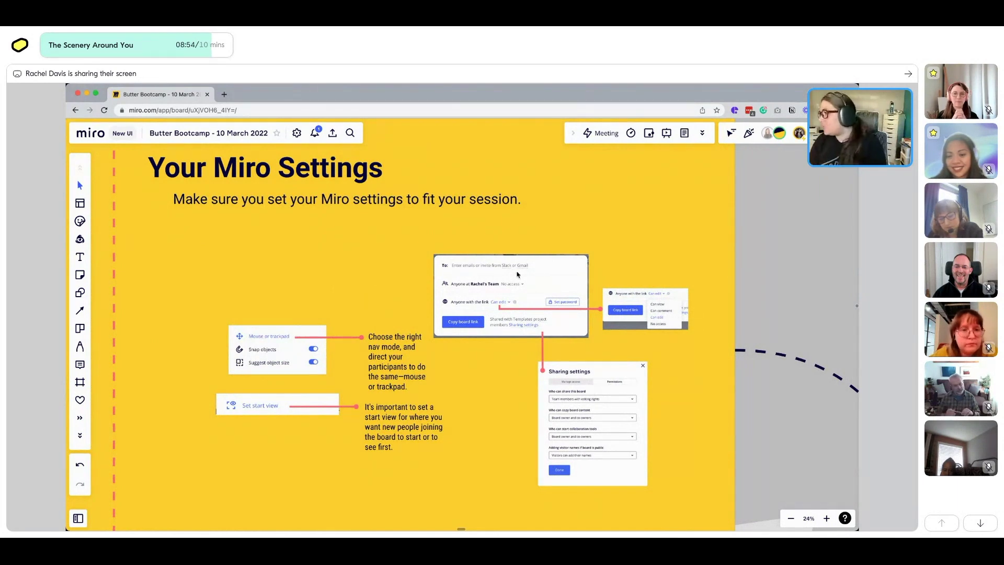
scroll(493, 268, "up", 4)
scroll(516, 274, "down", 2)
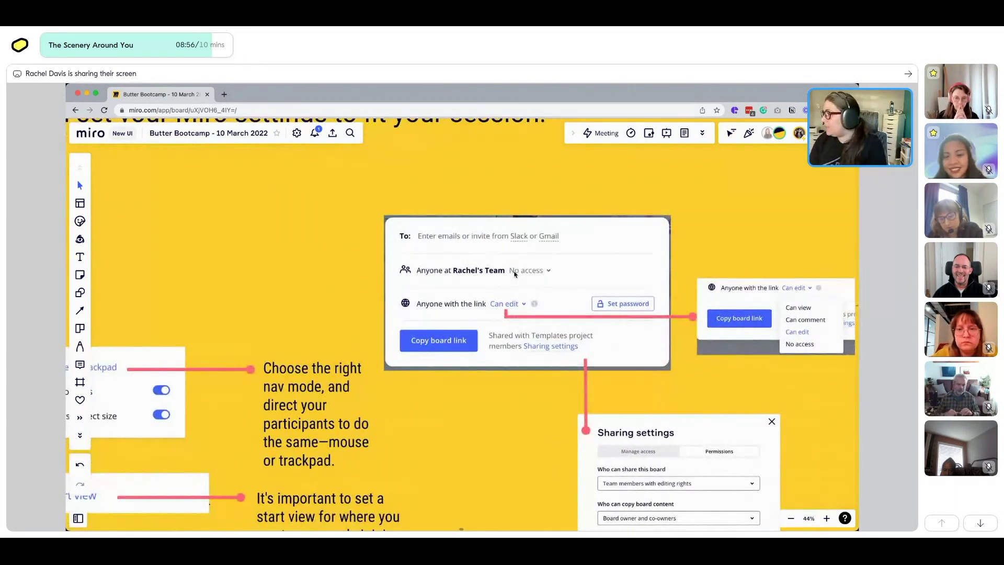
scroll(511, 275, "down", 3)
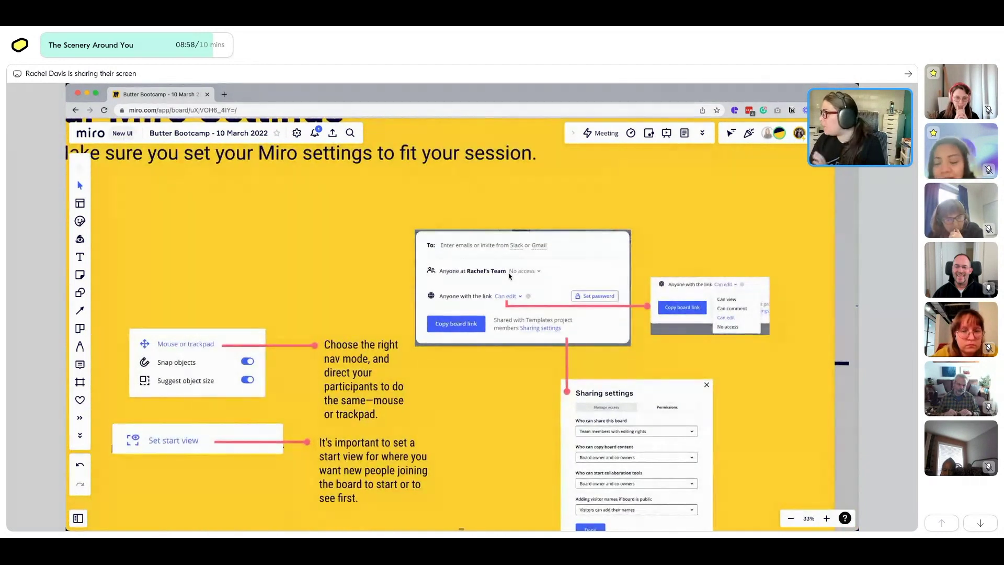
scroll(510, 276, "down", 1)
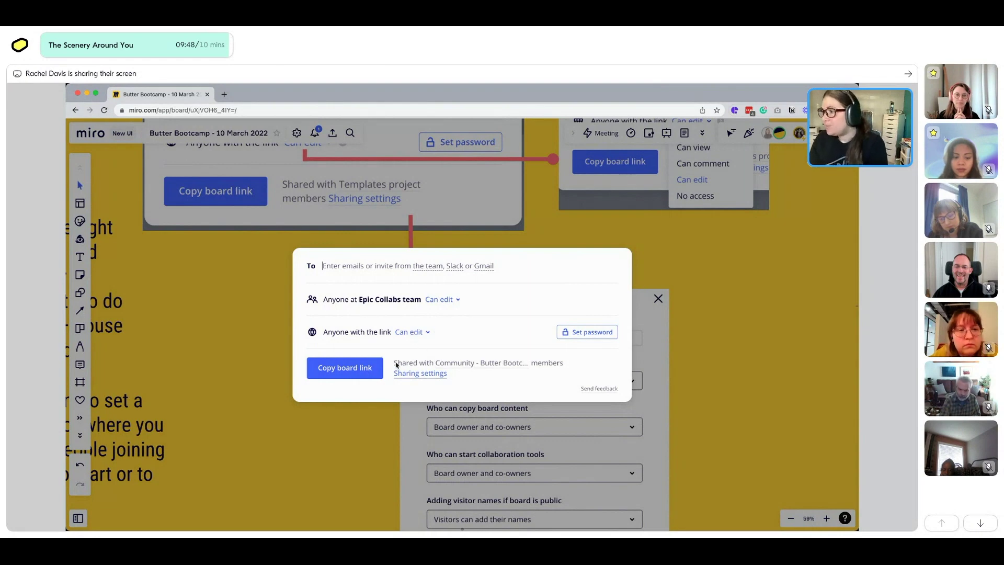
Review the access options for anyone with the link and open the permissions in the board's sharing settings.
left_click(425, 333)
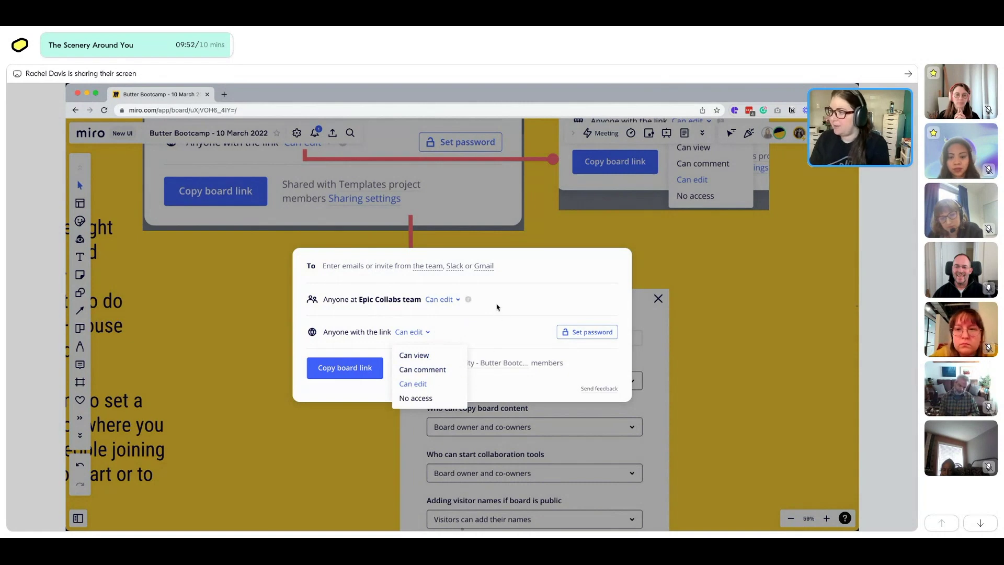
left_click(413, 374)
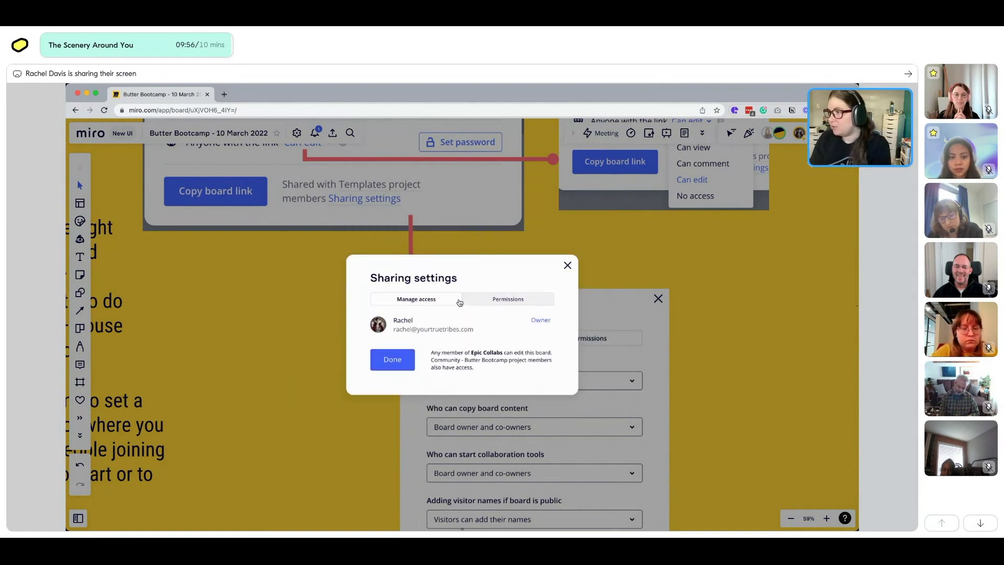
left_click(500, 299)
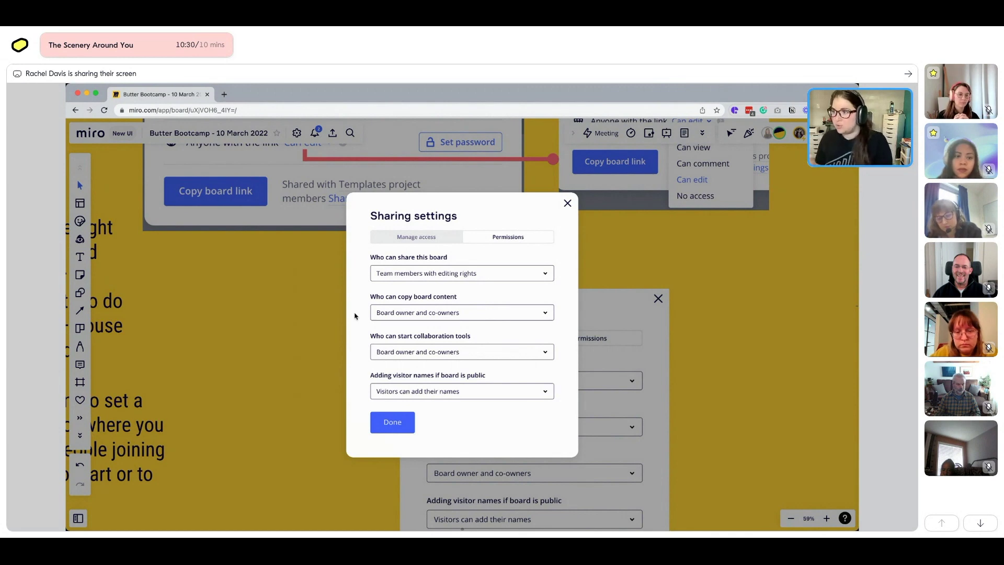
Set who can start collaboration tools to Board owner and co-owners, and review the options for adding visitor names.
left_click(418, 354)
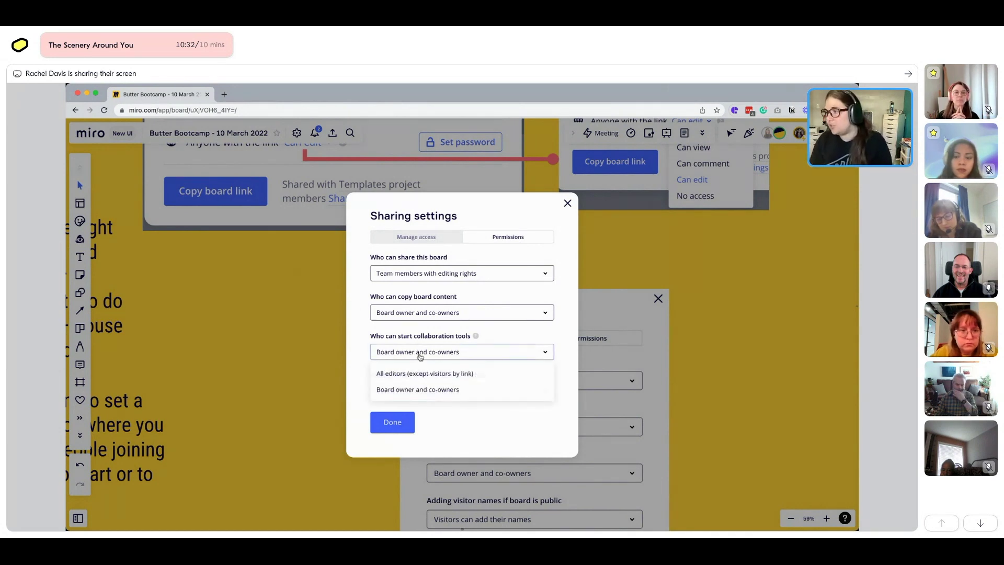
left_click(463, 389)
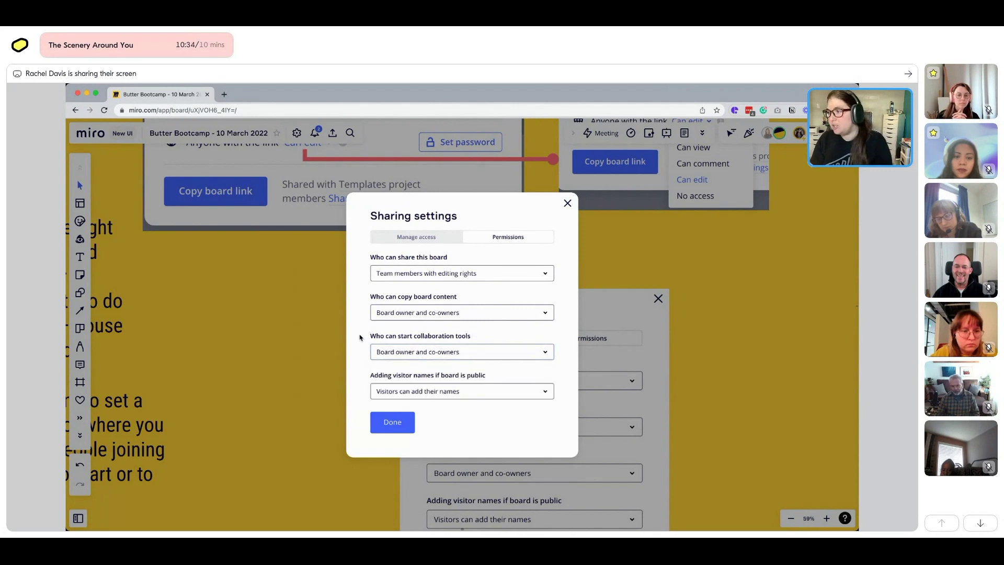
left_click(480, 393)
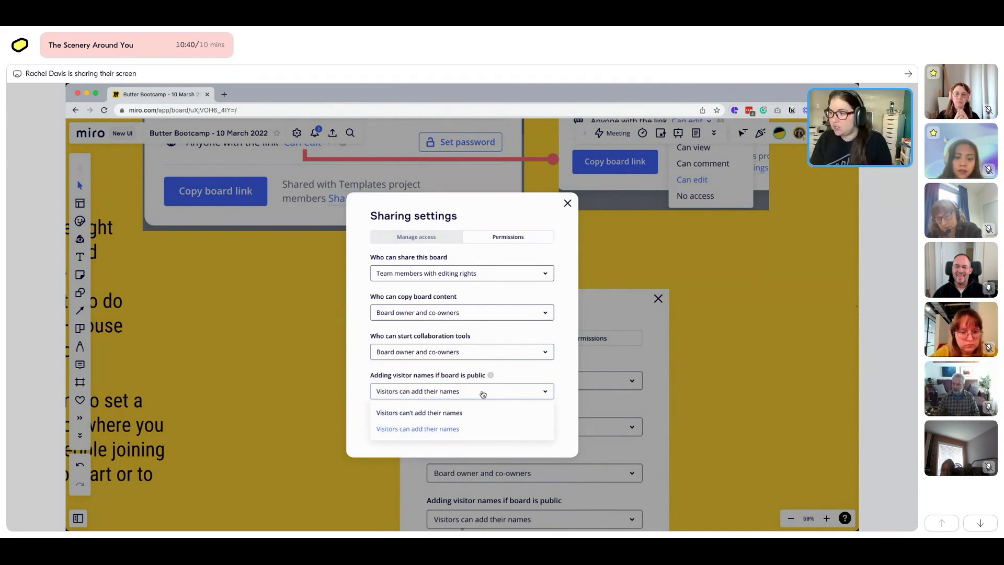
left_click(482, 393)
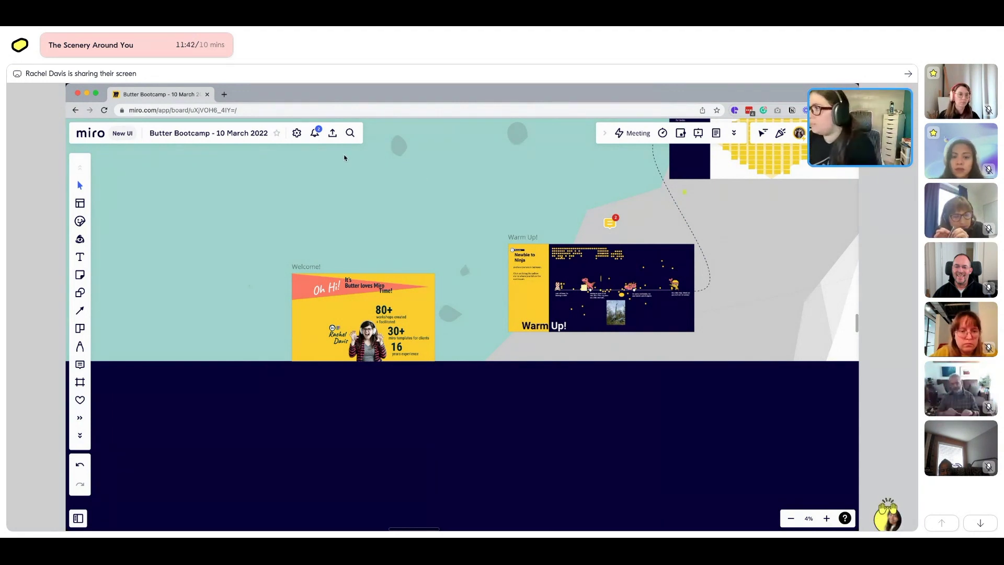
View the whole mountain layout of the board and go to the What's in Your Pack frame.
scroll(511, 227, "down", 5)
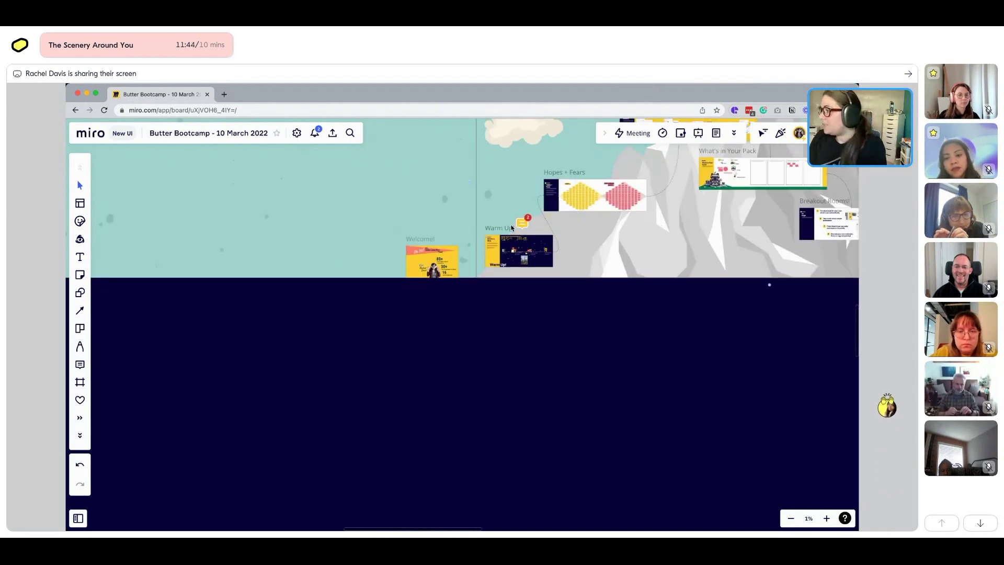
scroll(511, 227, "right", 10)
left_click(477, 219)
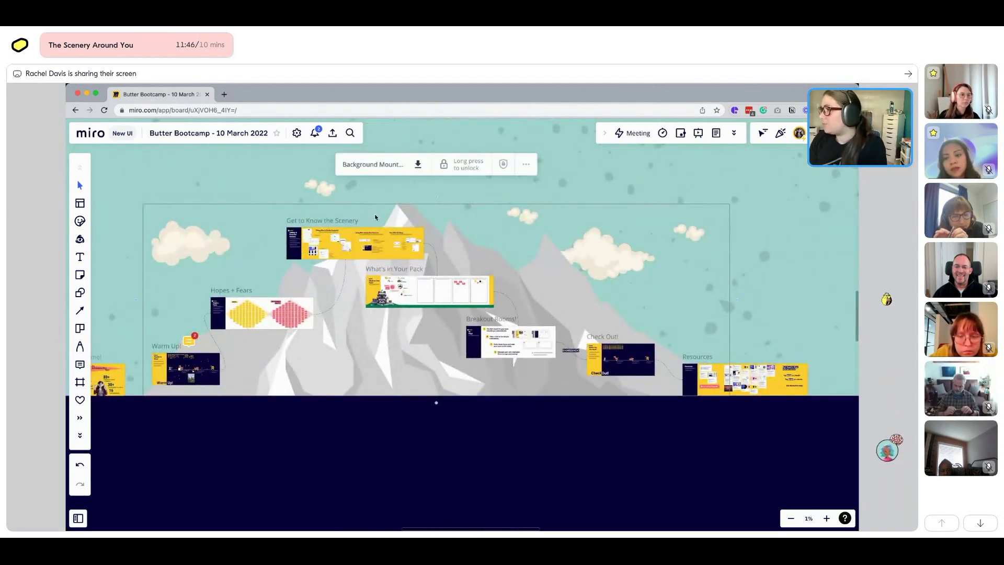
scroll(413, 287, "up", 5)
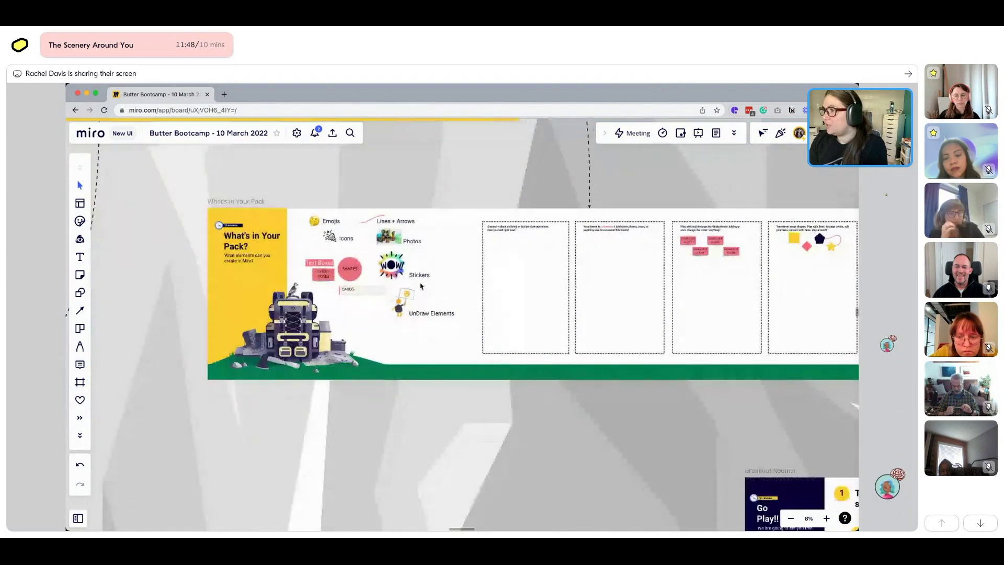
scroll(421, 286, "down", 2)
left_click(249, 162)
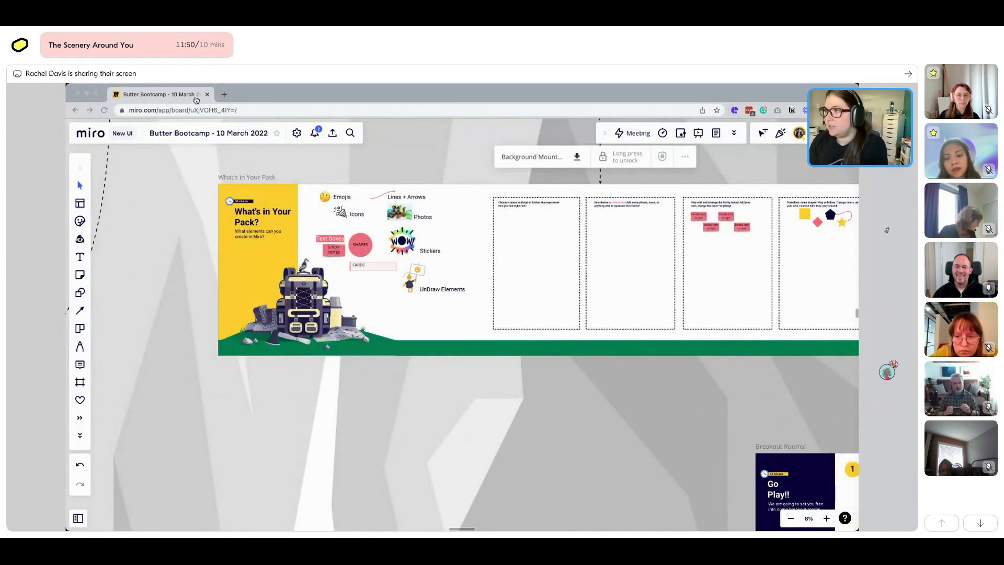
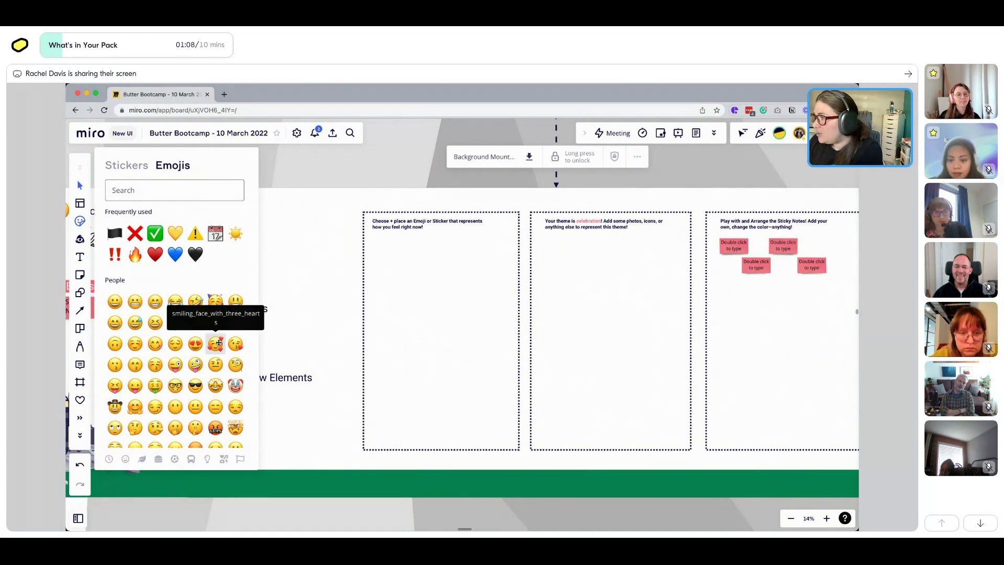
Place the smiling face with three hearts emoji in the first activity box, just below its instruction text.
left_click_drag(219, 343, 437, 266)
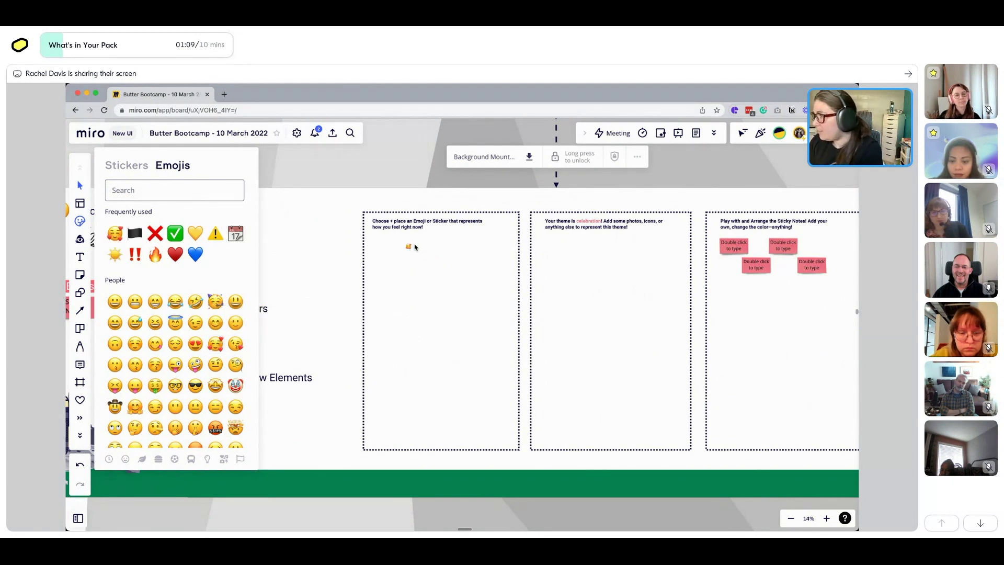
left_click(407, 246)
scroll(407, 246, "up", 5)
left_click_drag(419, 260, 335, 230)
scroll(335, 230, "down", 4)
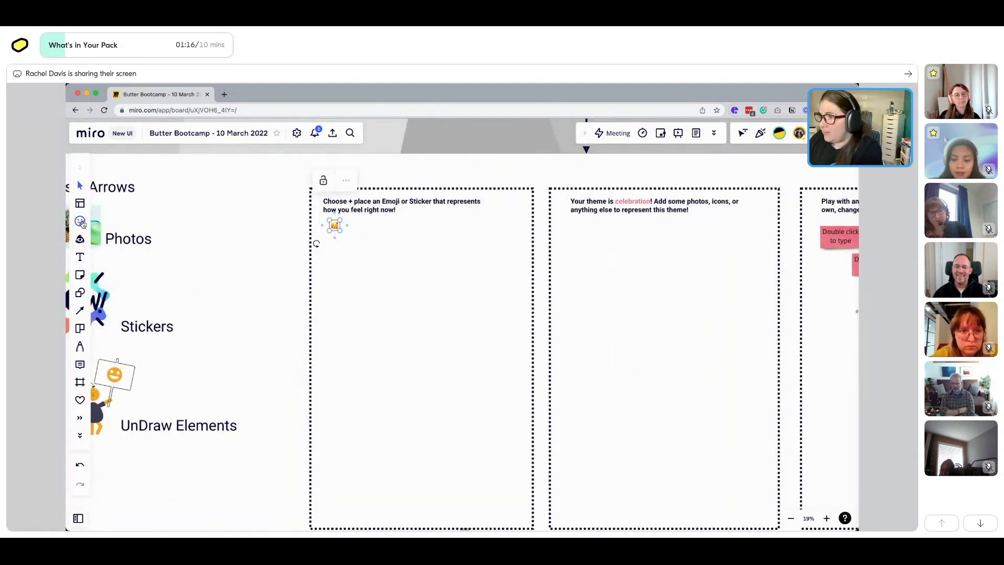
Add the Powerful raised-fist sticker to the "Choose + place an Emoji or Sticker" box, beside the emoji.
left_click(81, 222)
left_click(128, 166)
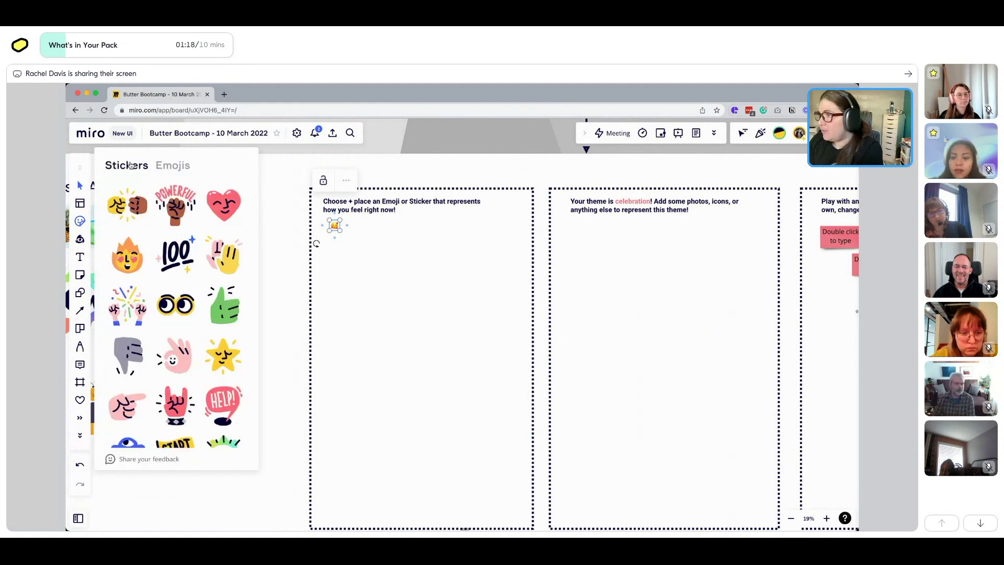
left_click_drag(175, 204, 403, 252)
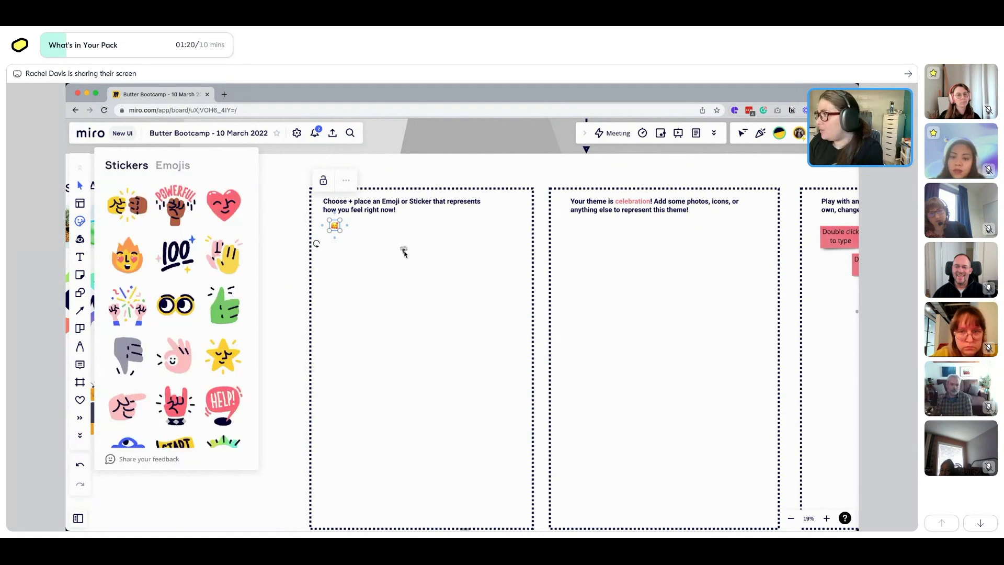
Move the Powerful raised-fist sticker right next to the smiling emoji in the first activity box.
scroll(404, 253, "up", 3)
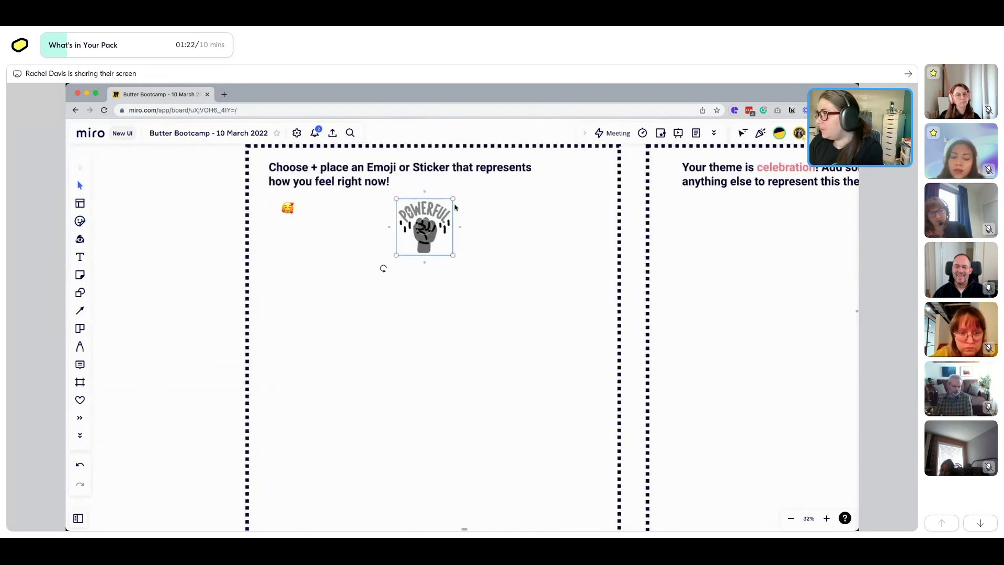
left_click_drag(421, 230, 331, 231)
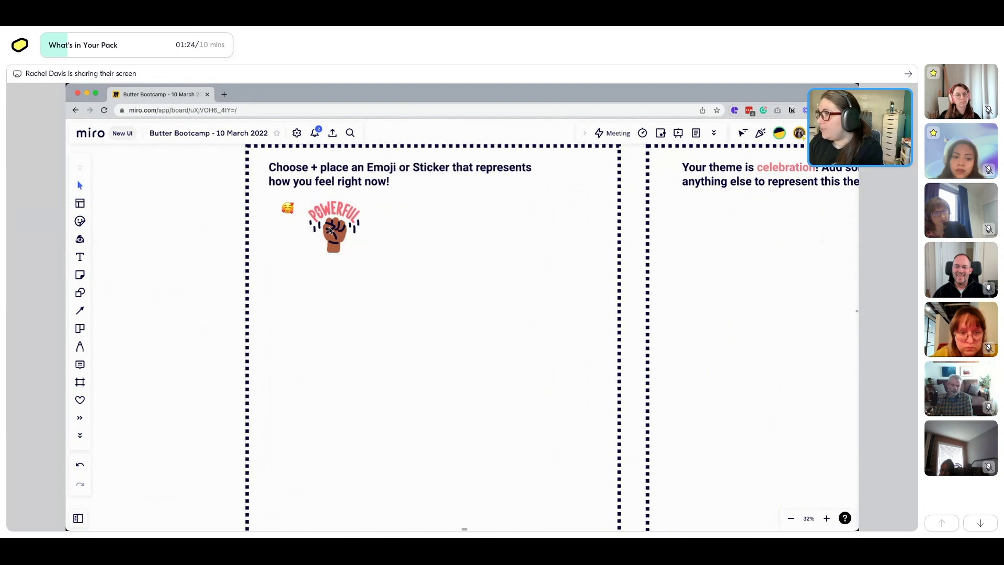
Find monster icons in IconFinder and place the green horned monster in the first activity box.
scroll(330, 231, "down", 5)
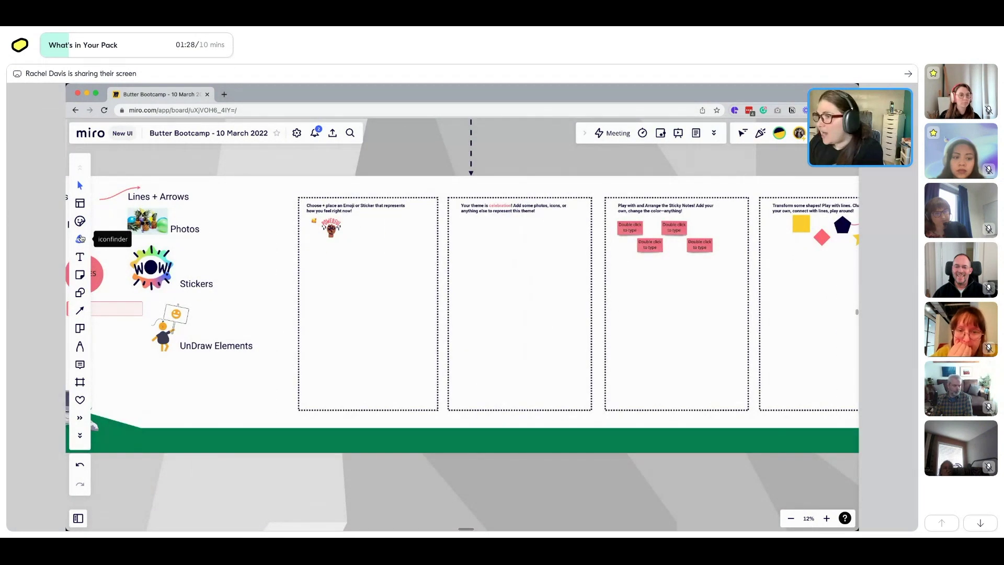
left_click(81, 239)
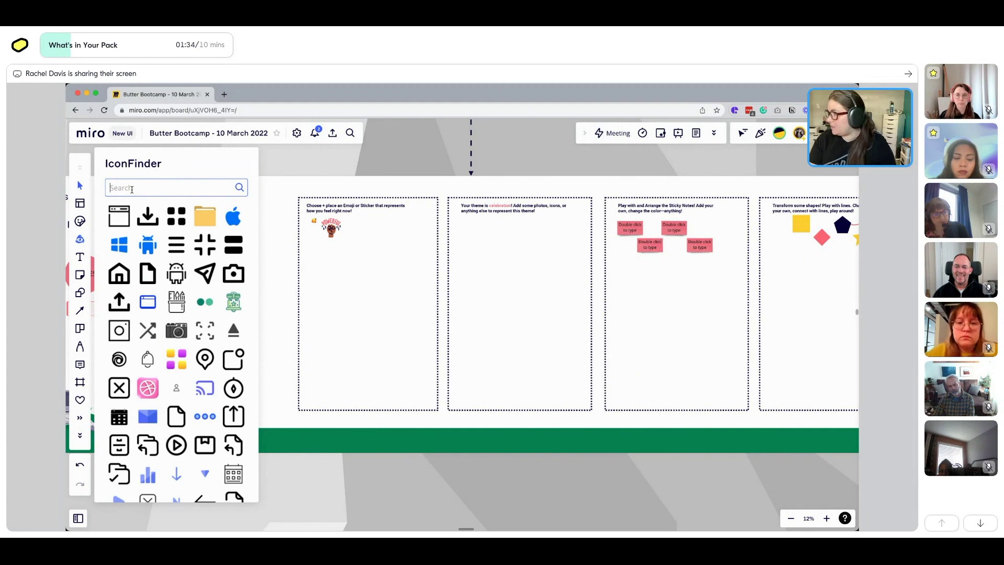
type("monsters")
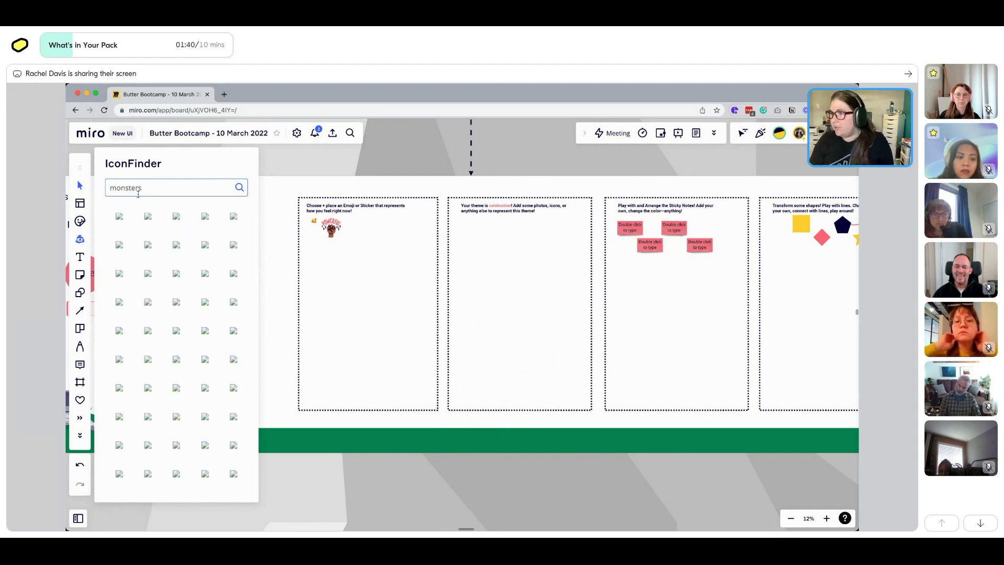
key("BackSpace")
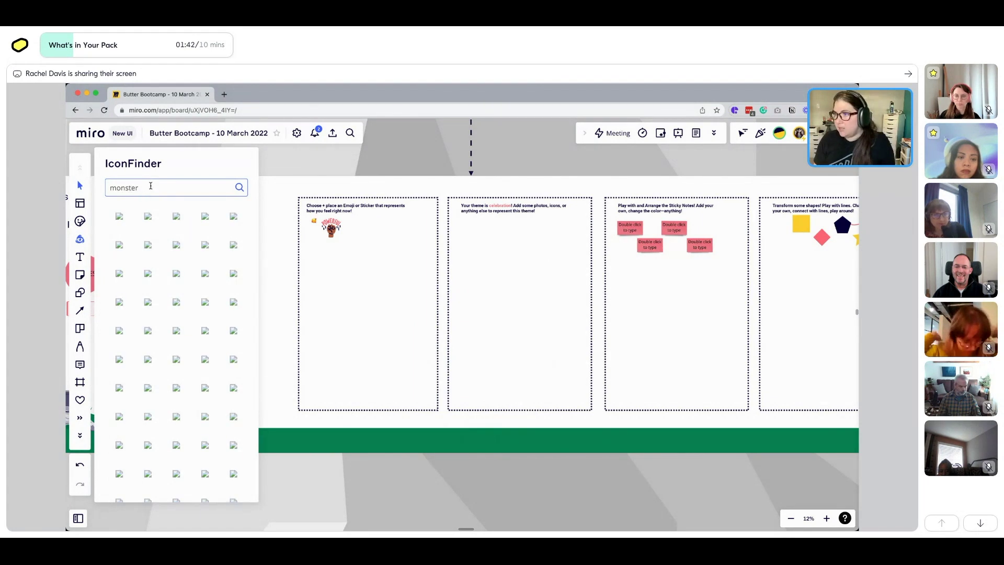
type("r")
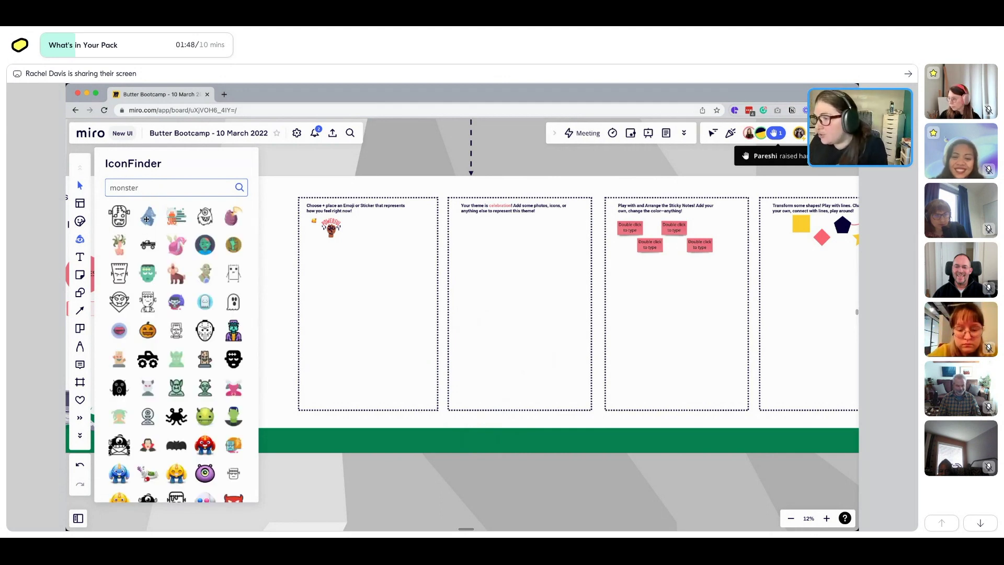
left_click_drag(205, 418, 368, 235)
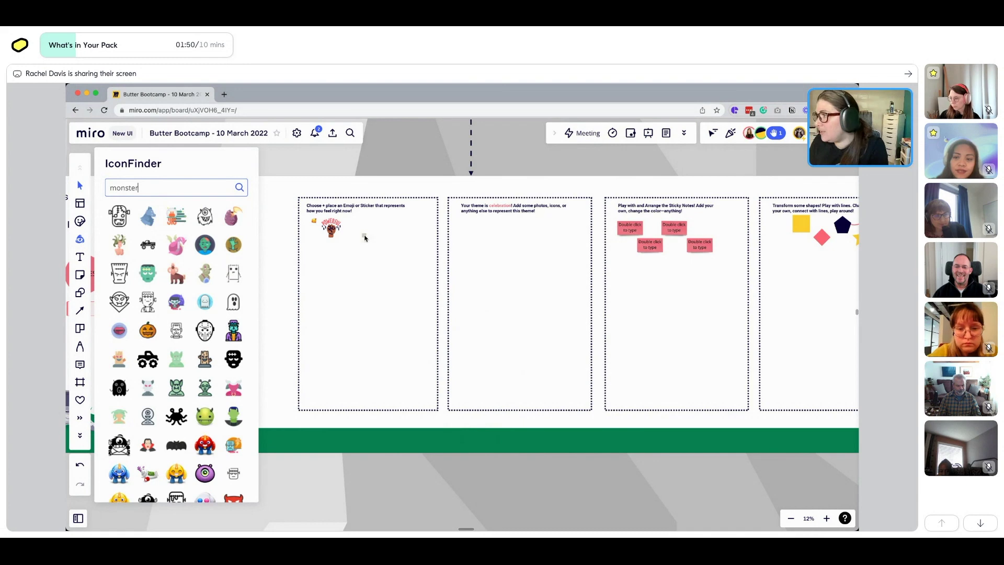
Enlarge the green monster icon and line it up beside the Powerful sticker.
scroll(364, 239, "up", 5)
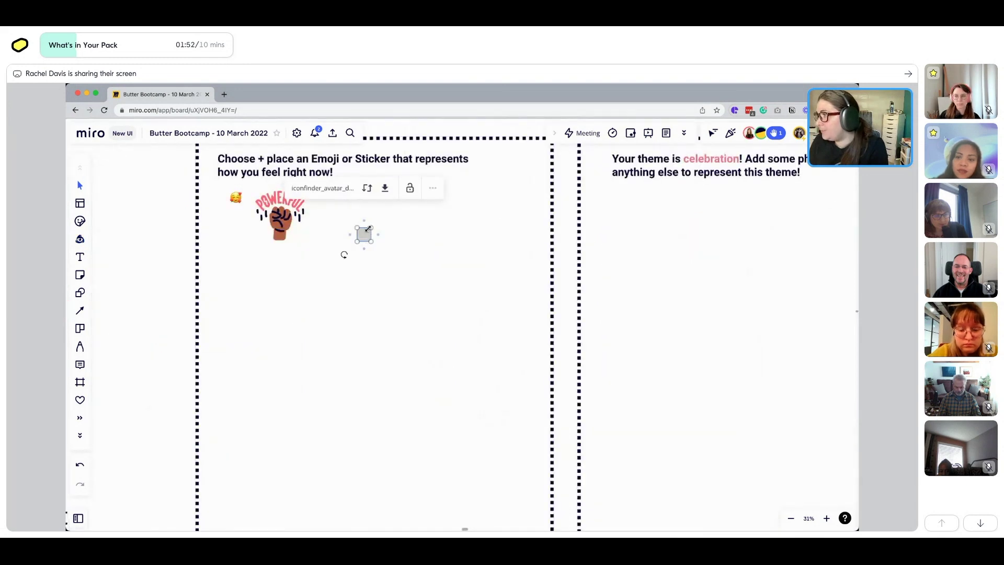
scroll(387, 227, "down", 5)
left_click_drag(388, 228, 385, 243)
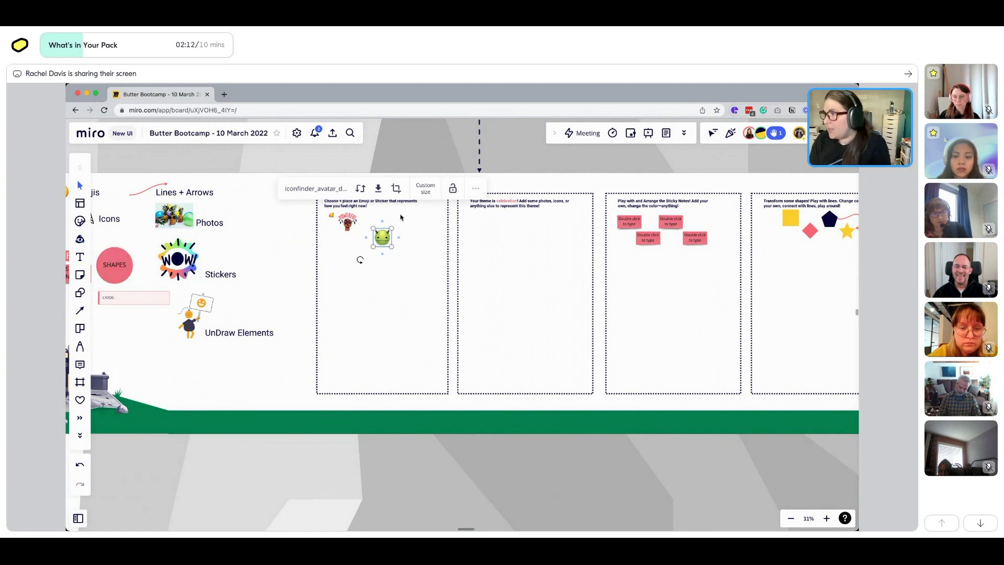
mouse_move(383, 238)
left_mouse_down()
mouse_move(392, 218)
mouse_move(493, 221)
mouse_move(383, 225)
left_mouse_up()
Add a teal sticky note and place it below the emoji and sticker in the first activity box.
scroll(77, 179, "left", 5)
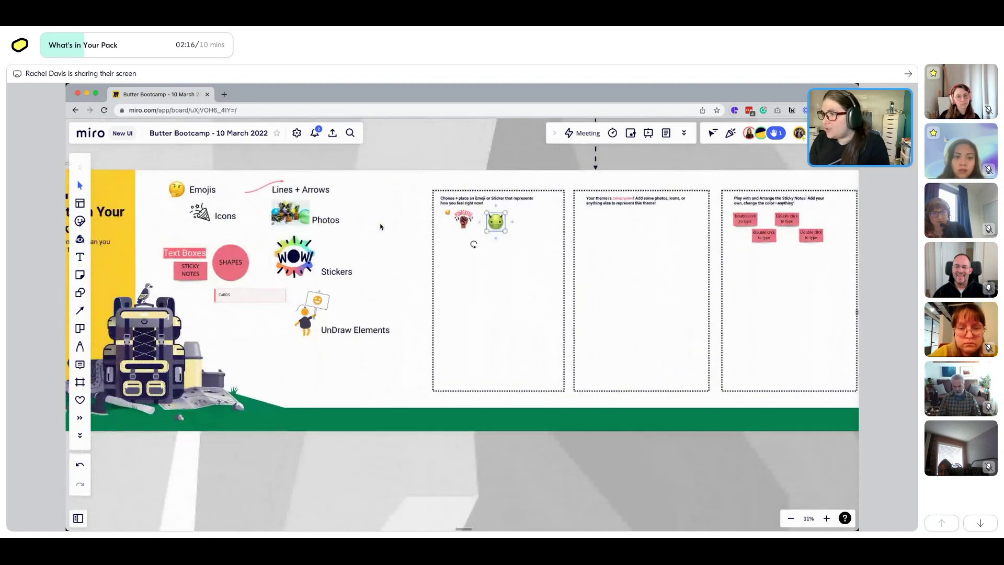
left_click(80, 275)
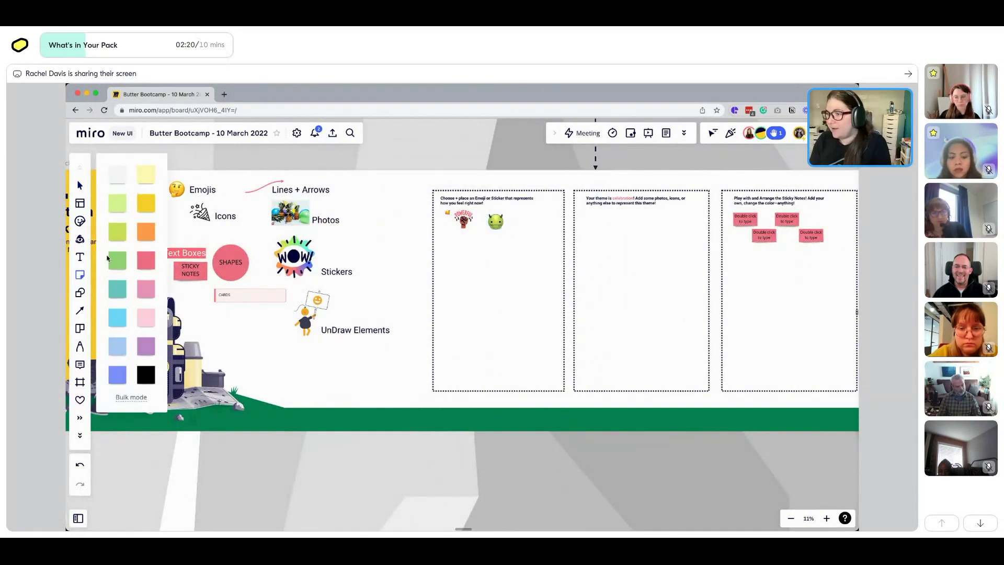
left_click(120, 286)
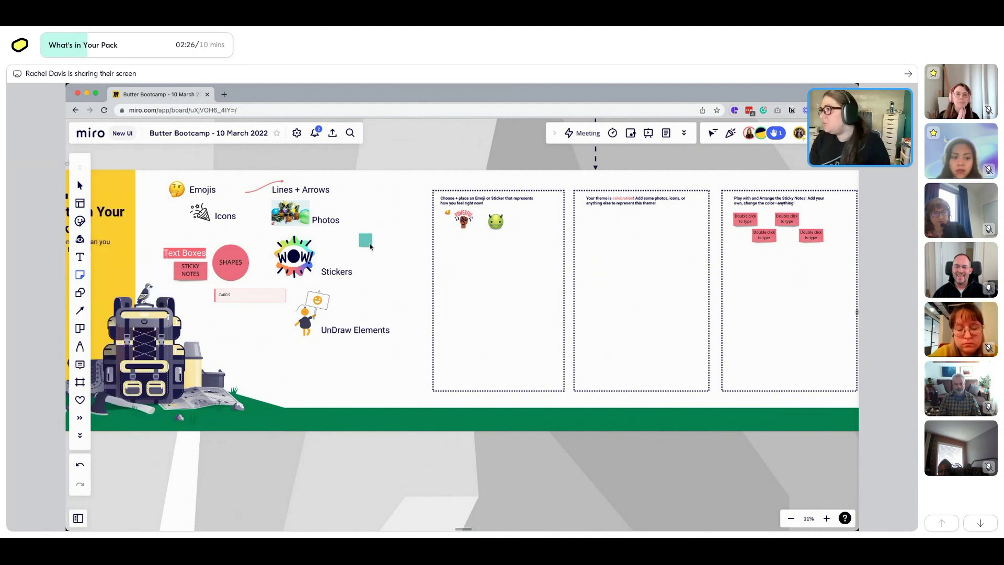
left_click(392, 250)
scroll(392, 250, "up", 5)
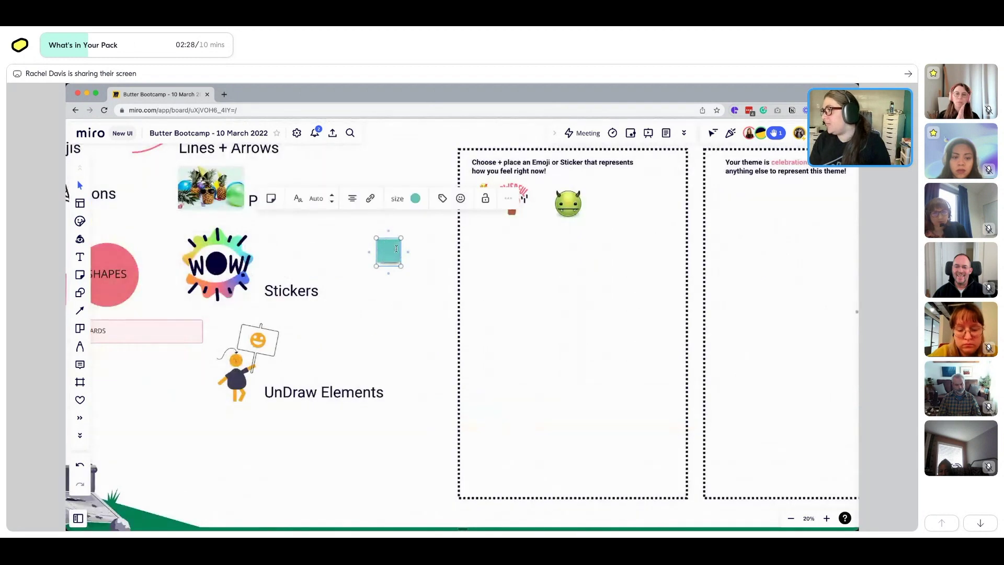
left_click_drag(387, 250, 506, 266)
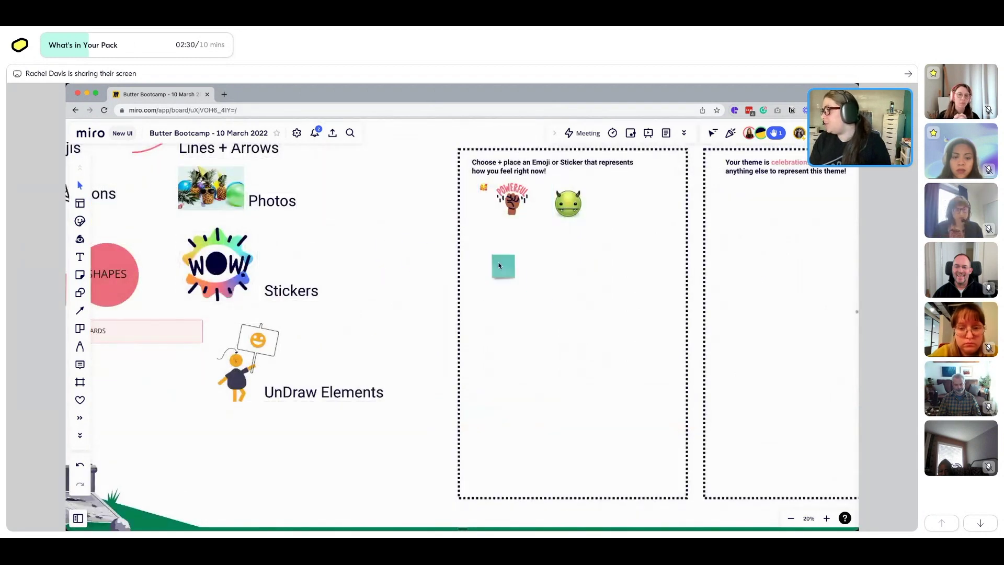
Review the teal sticky note's colour choices and convert the note into a square shape.
left_click(532, 215)
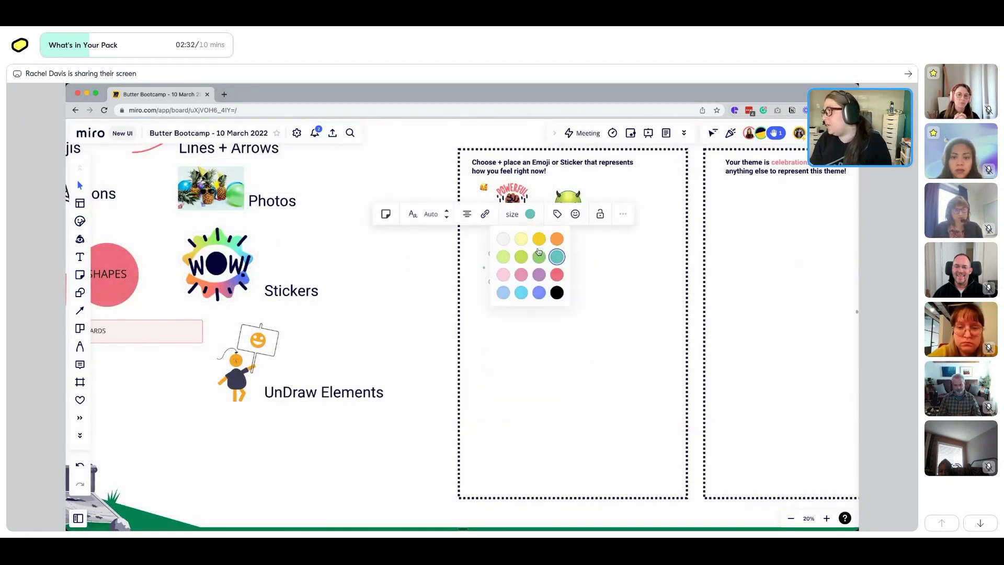
left_click(492, 342)
left_click(496, 267)
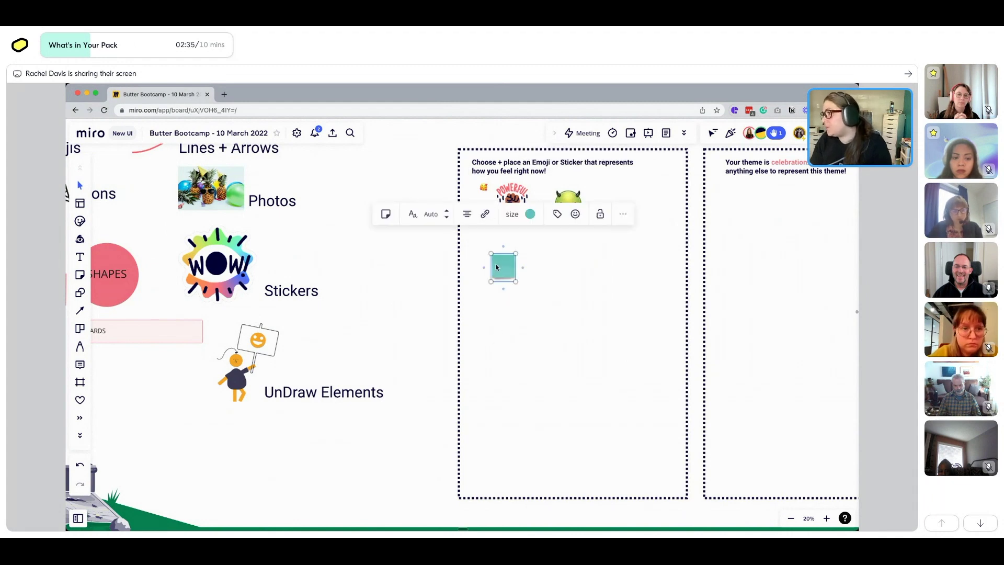
left_click(384, 215)
left_click(406, 258)
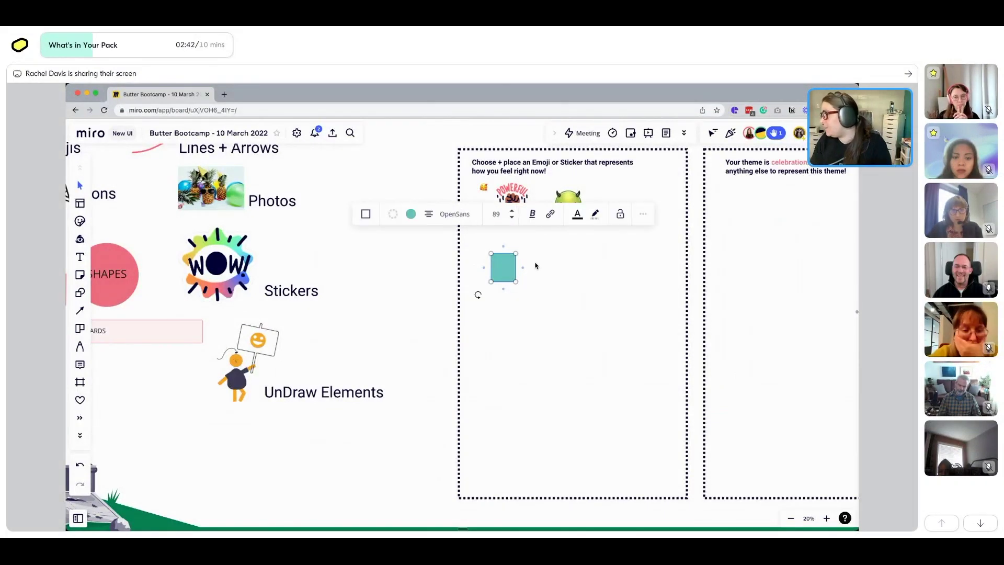
Fill the square with a custom dark purple colour and move it up, closer to the emoji and sticker.
left_click(507, 214)
scroll(513, 298, "down", 3)
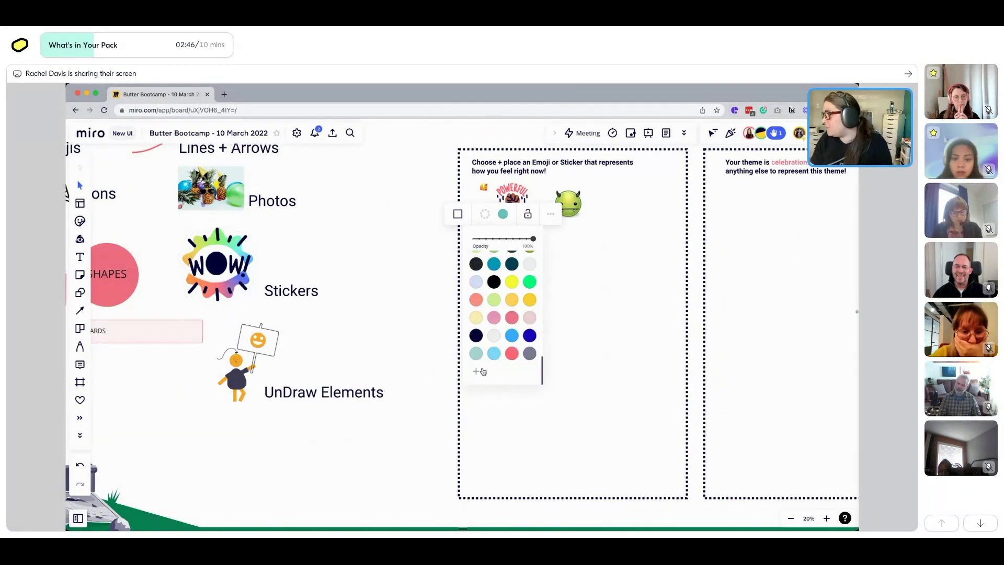
left_click(477, 372)
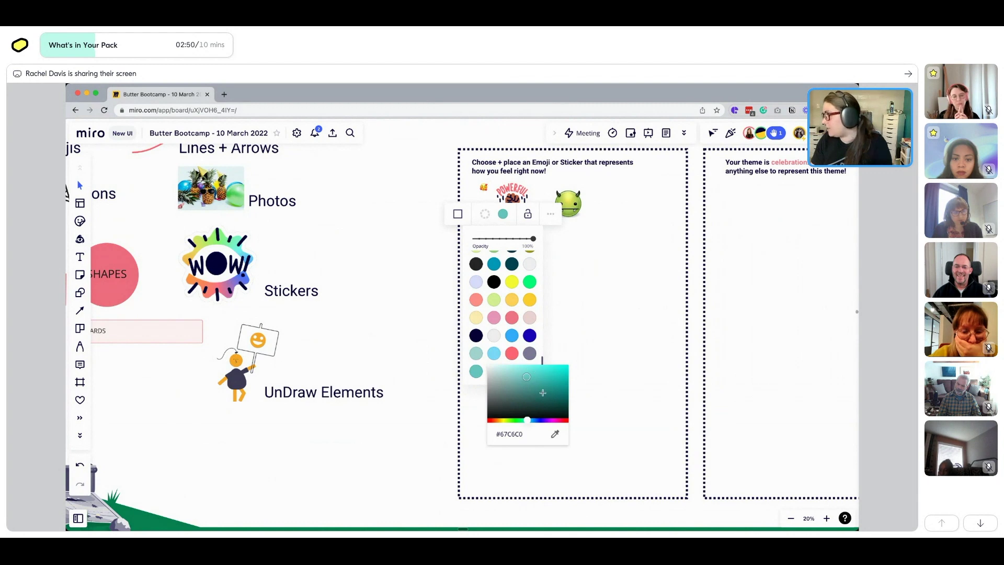
left_click(553, 422)
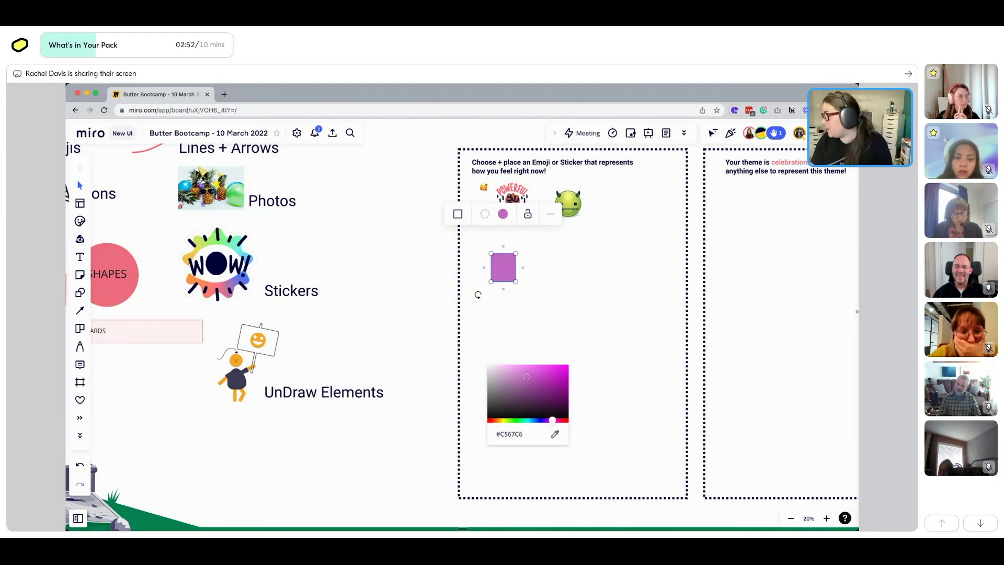
left_click_drag(541, 399, 551, 390)
left_click(409, 316)
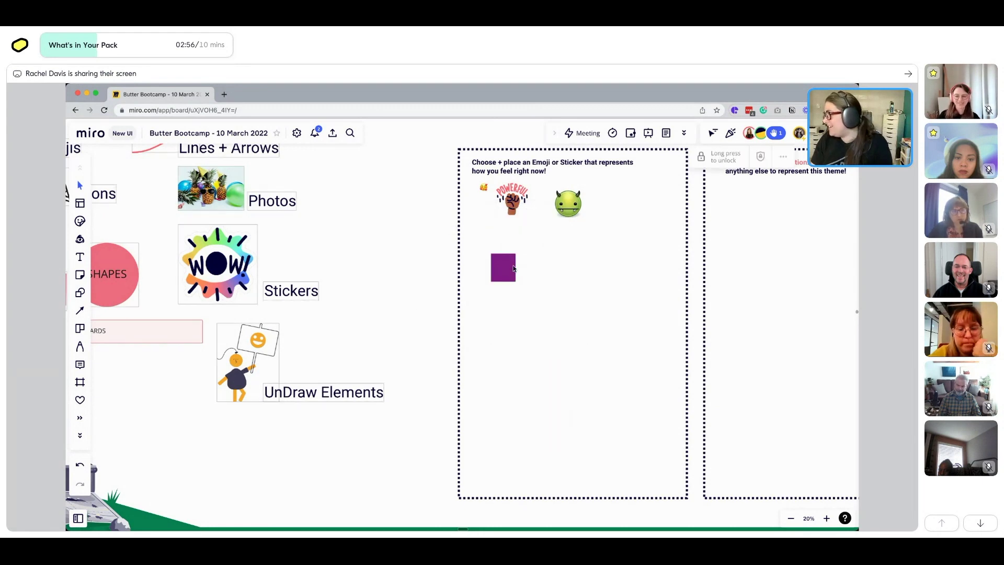
left_click_drag(513, 268, 501, 246)
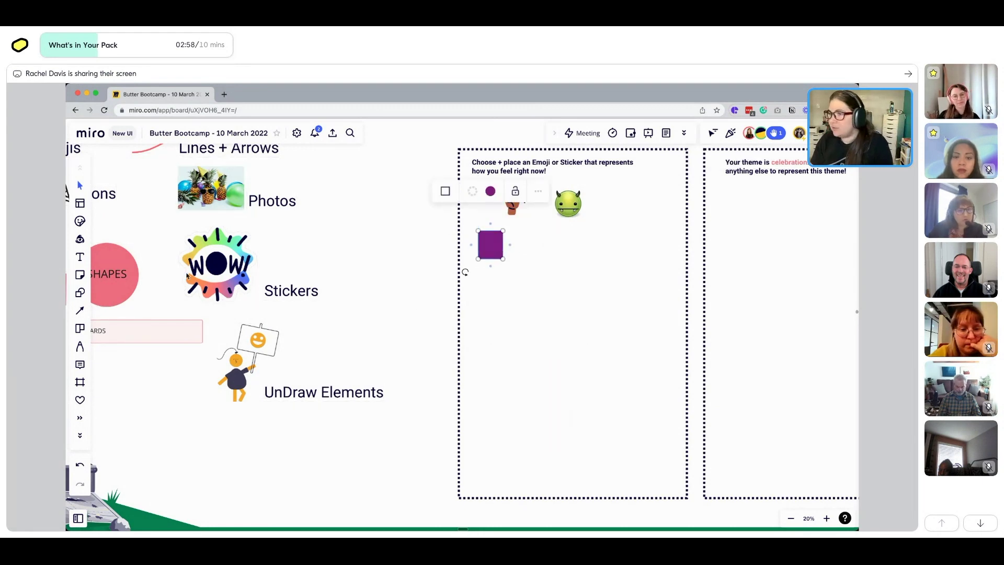
Search Unsplash for "Unicorn" and place the white toy unicorn photo in the first activity box.
scroll(77, 327, "down", 3)
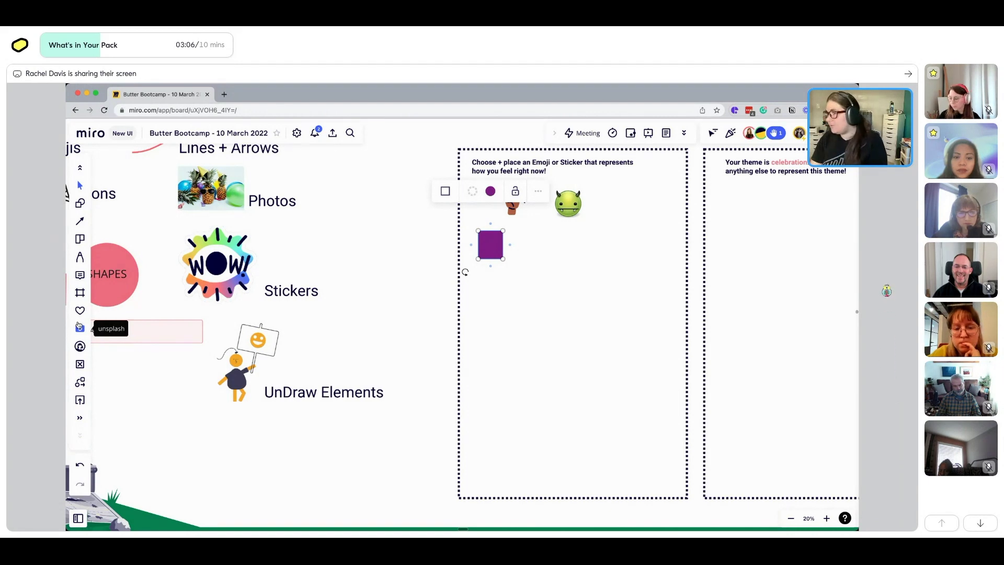
left_click(80, 329)
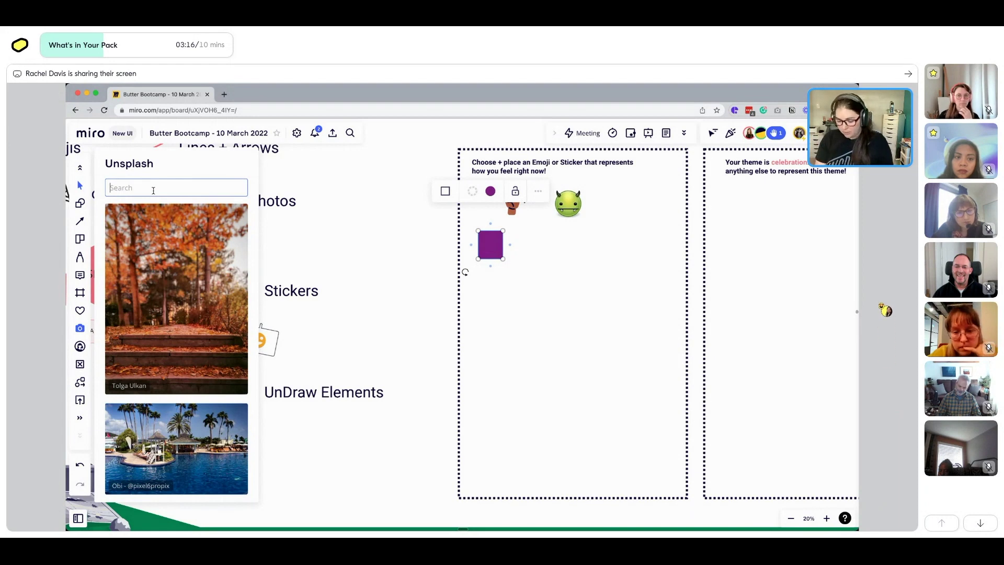
left_click(154, 190)
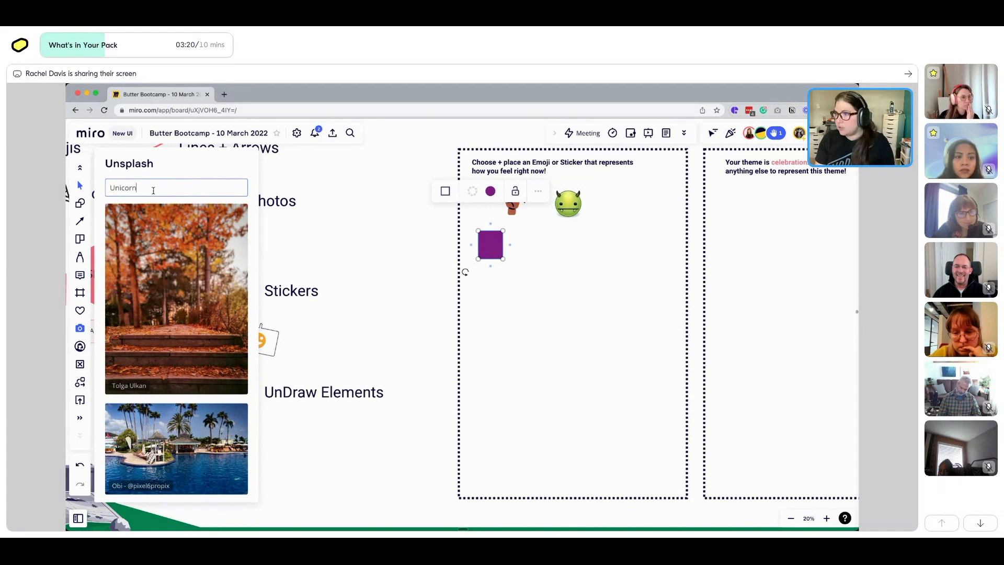
key("Return")
left_click_drag(197, 235, 550, 272)
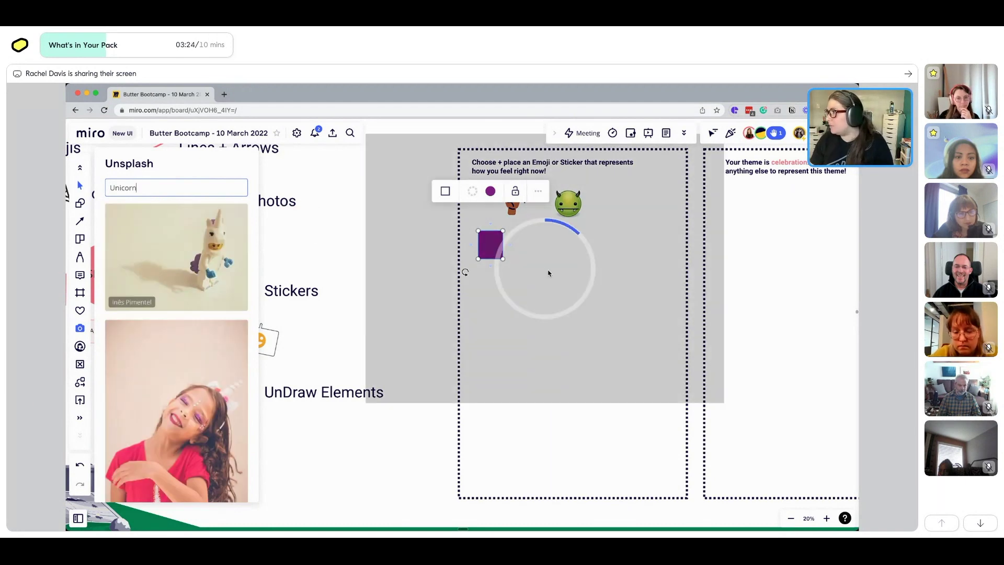
Shrink the unicorn photo to about the purple square's height and set it beside the square.
scroll(525, 285, "down", 5)
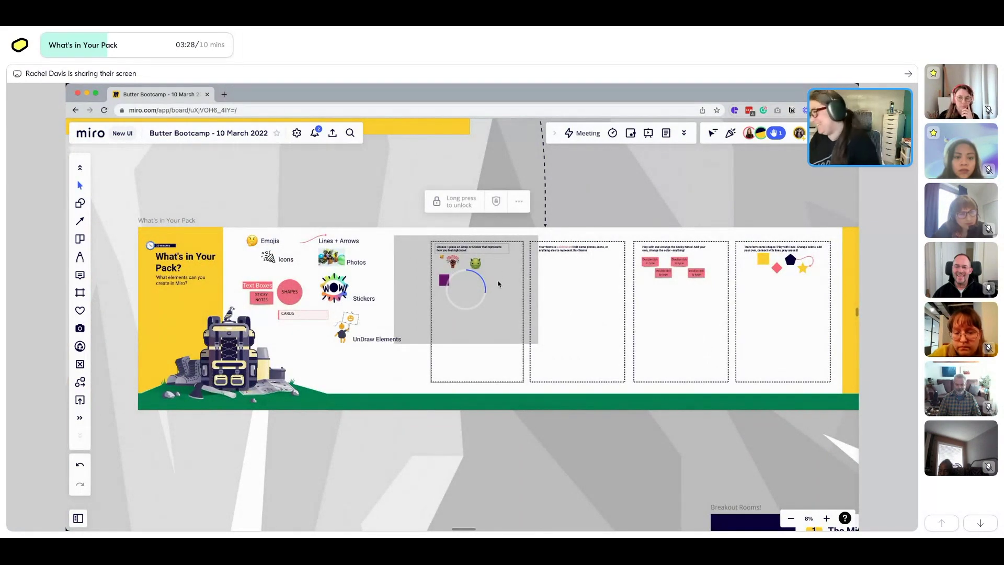
scroll(501, 290, "down", 2)
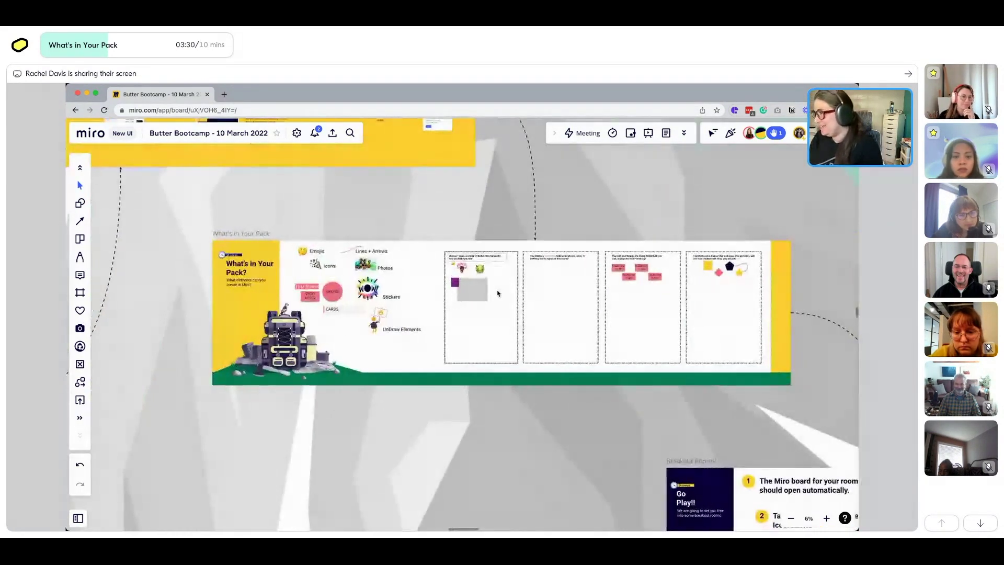
scroll(497, 293, "up", 4)
left_click(520, 263)
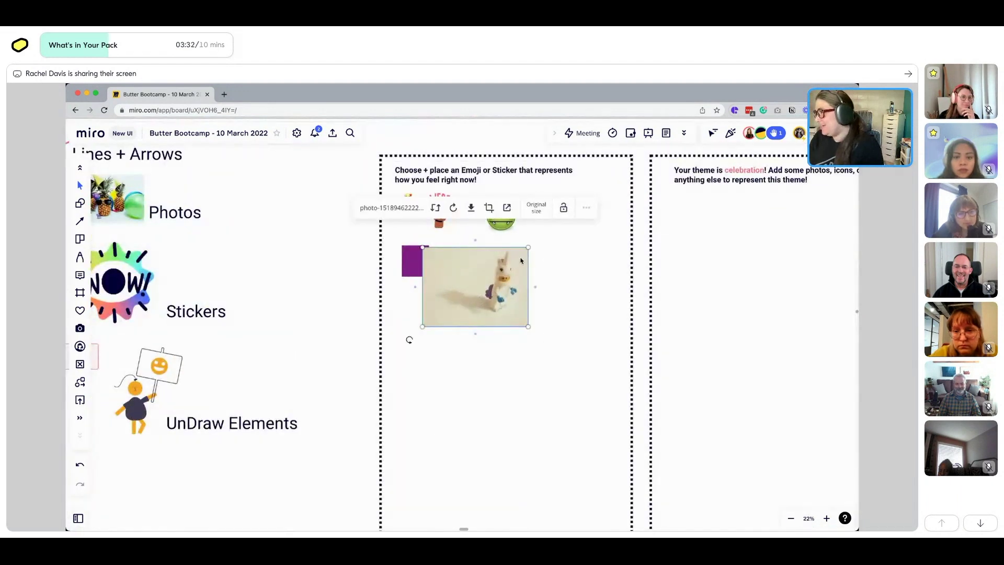
left_click_drag(526, 246, 472, 269)
left_click(256, 292)
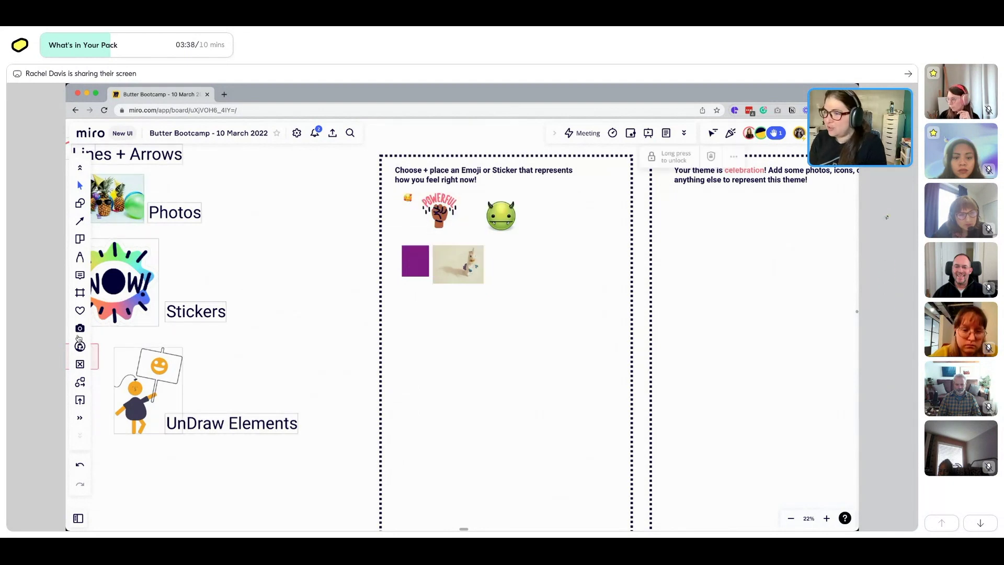
Browse further unicorn photos in the Unsplash library.
left_click(80, 328)
scroll(163, 340, "down", 10)
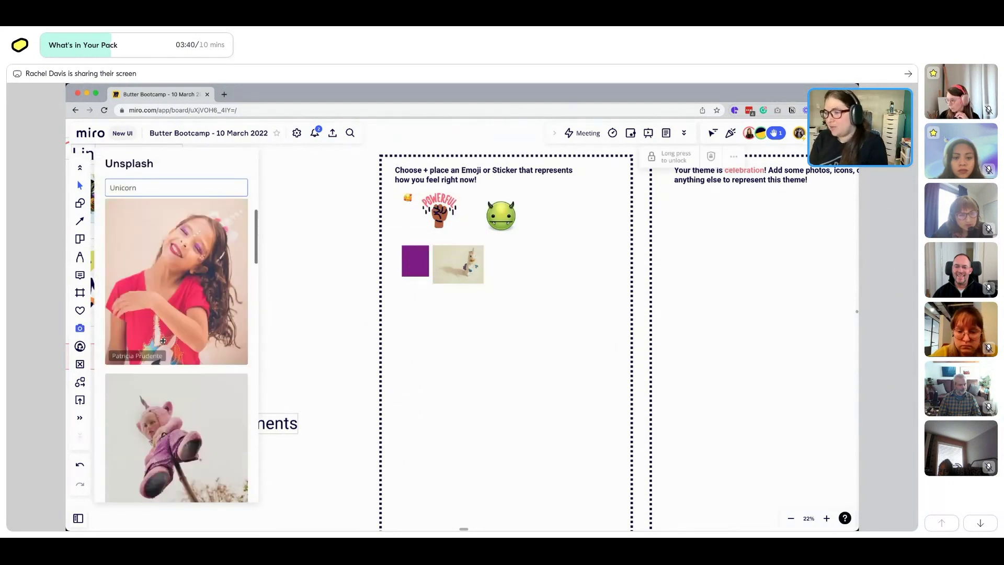
scroll(162, 340, "down", 1)
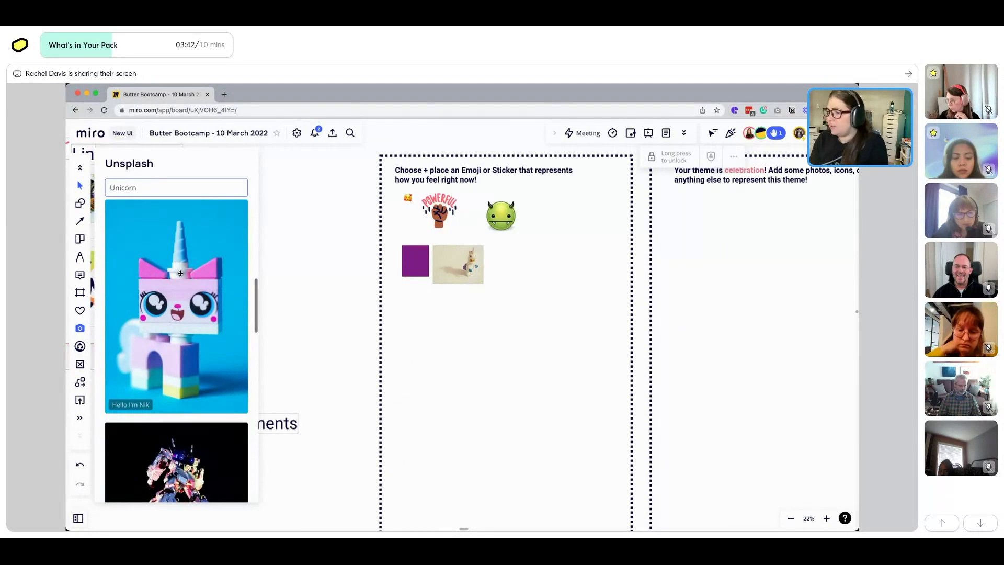
Try the unDraw symbols in green, red and blue, set their colour to orange, and look through the Reactions set.
left_click(81, 347)
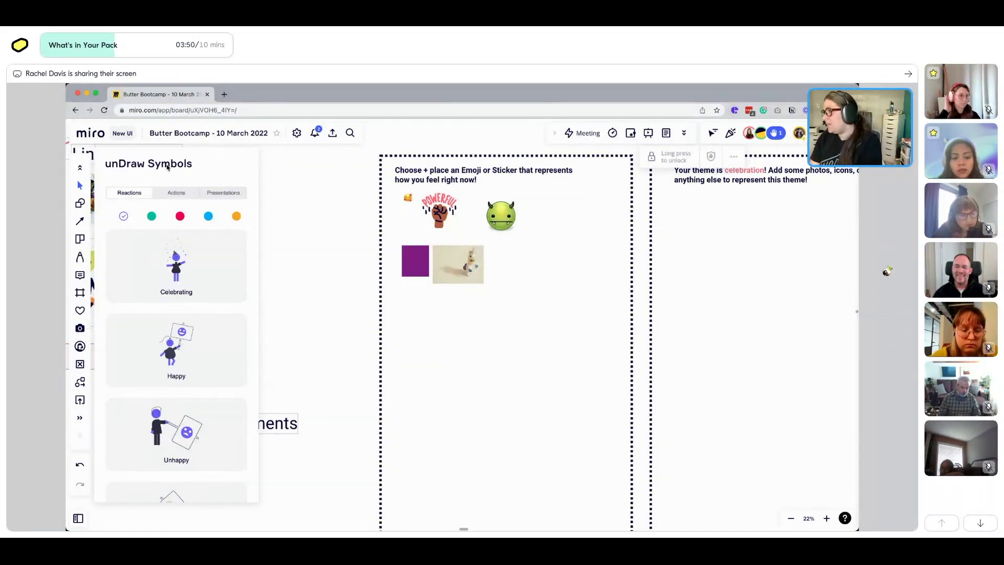
left_click(152, 216)
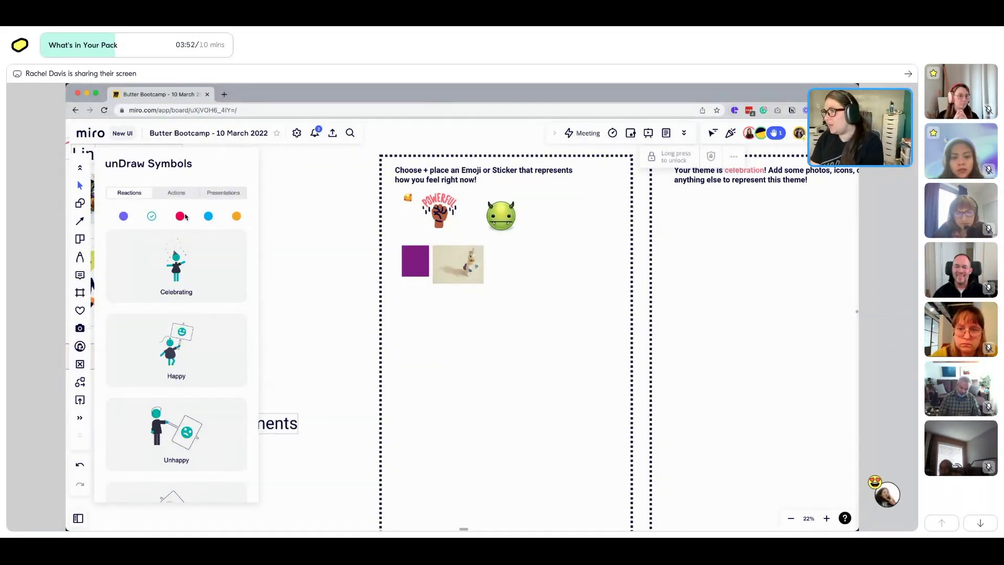
left_click(181, 216)
left_click(208, 217)
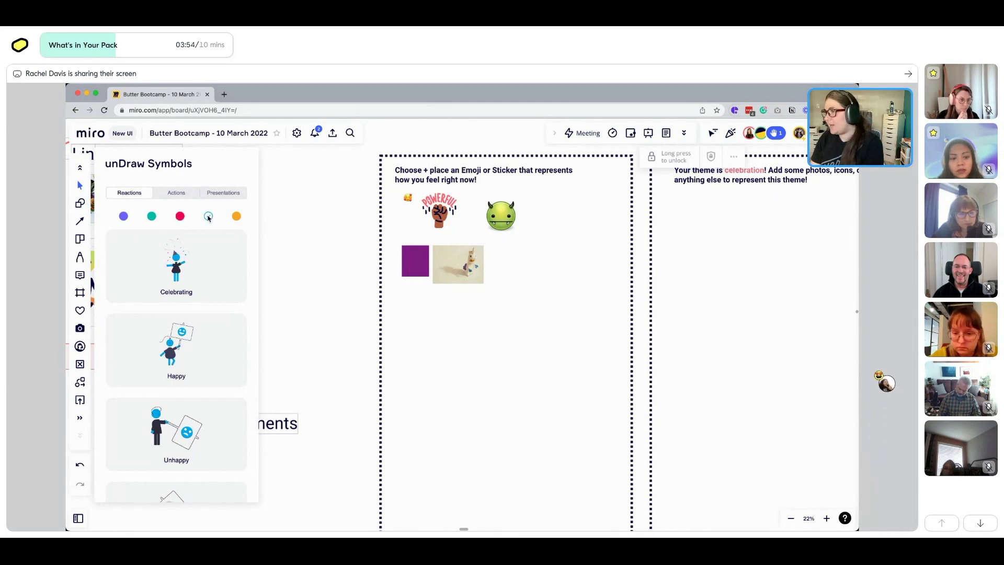
left_click(237, 216)
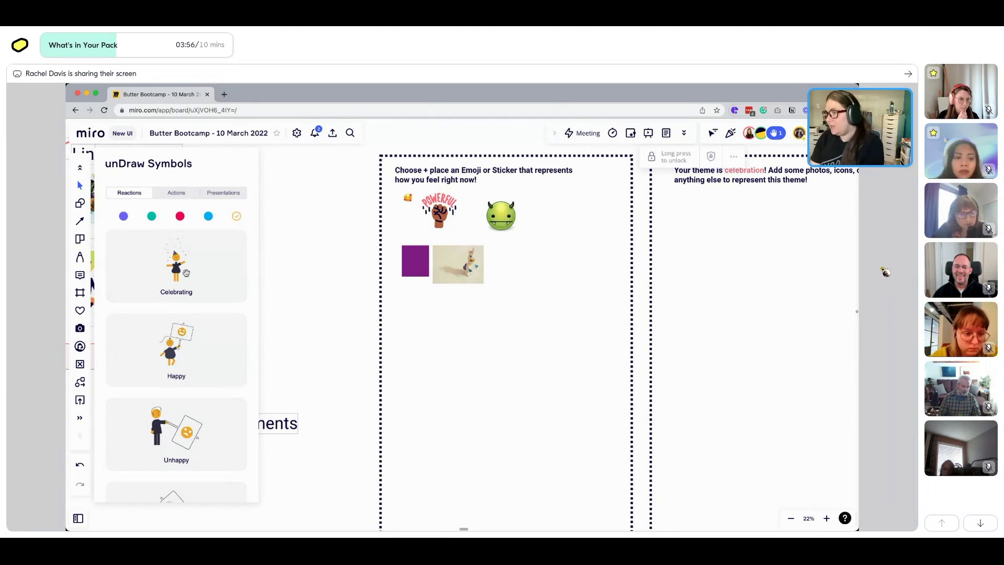
scroll(187, 273, "down", 12)
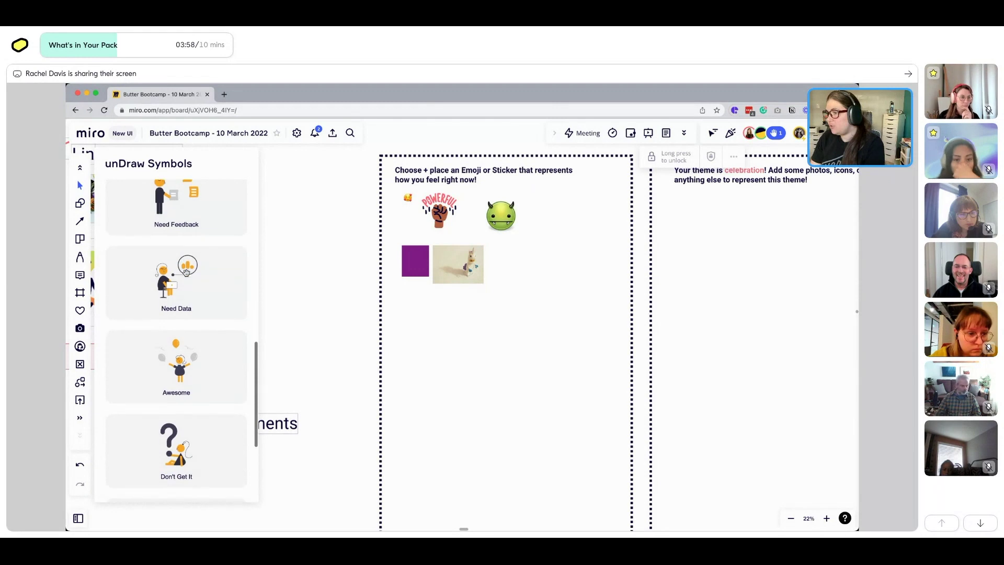
scroll(186, 272, "down", 3)
scroll(186, 272, "up", 7)
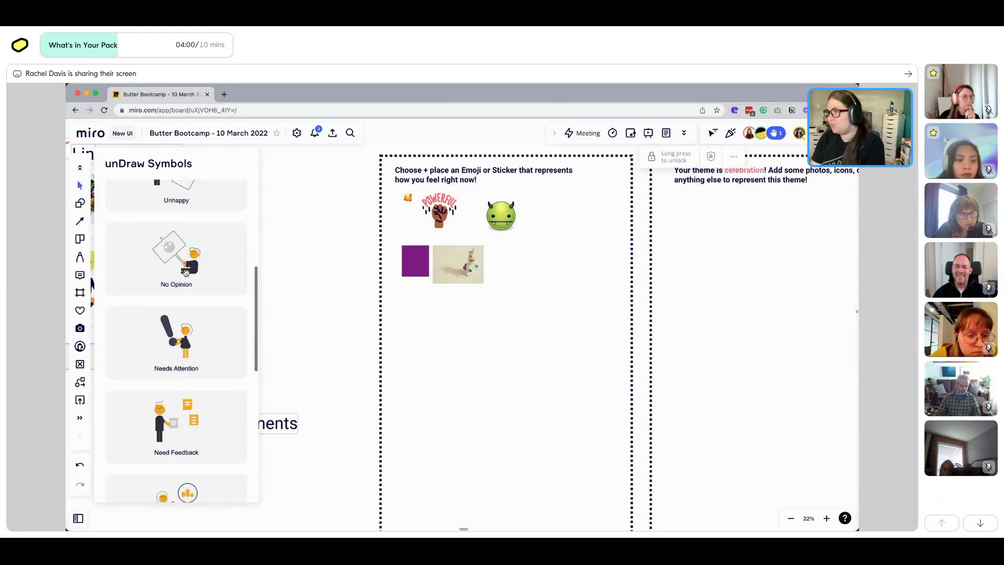
scroll(186, 273, "up", 5)
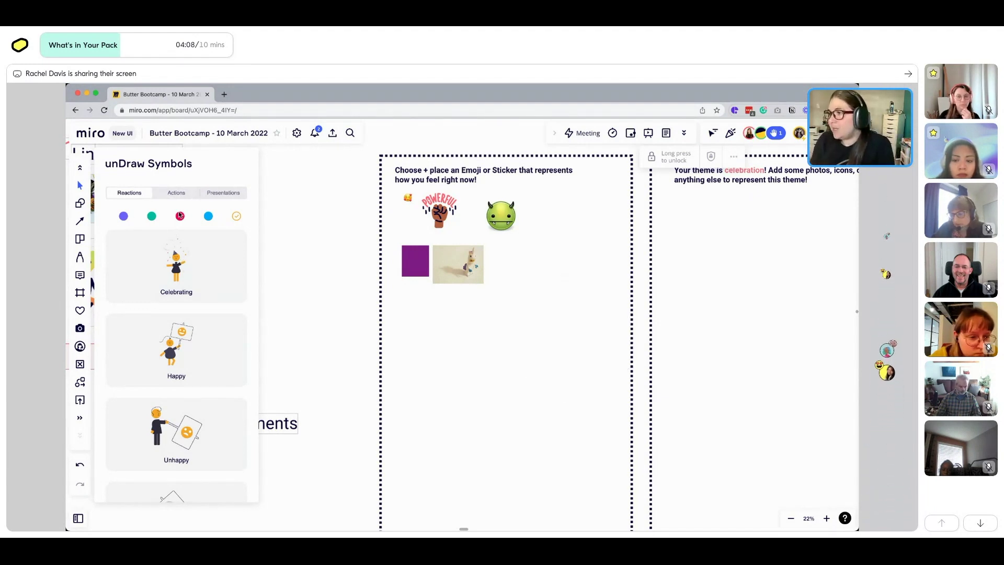
Add the orange Analytics symbol from the unDraw Presentations set and place it just outside the first activity box, beside its dotted left border.
left_click(174, 193)
left_click(225, 193)
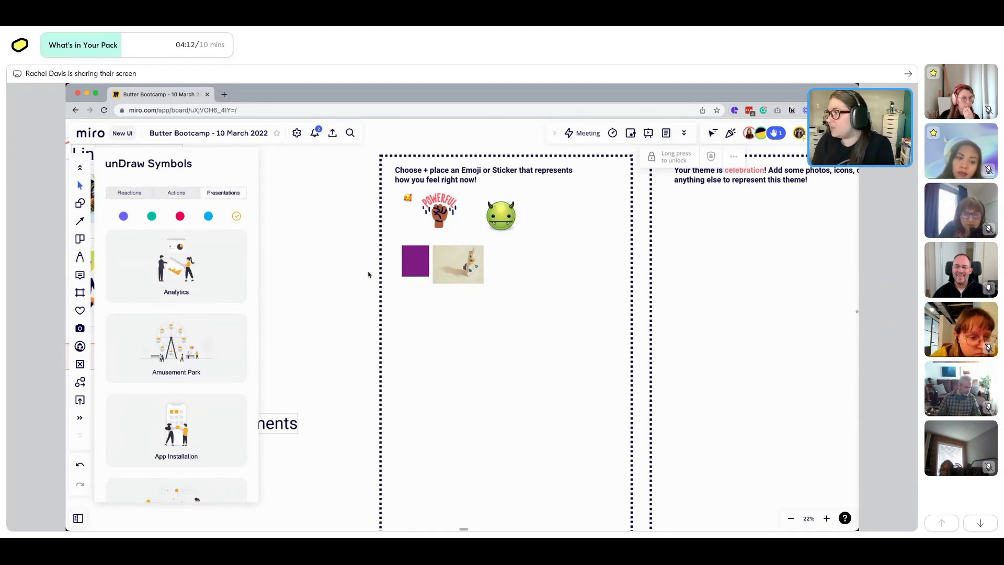
left_click(436, 320)
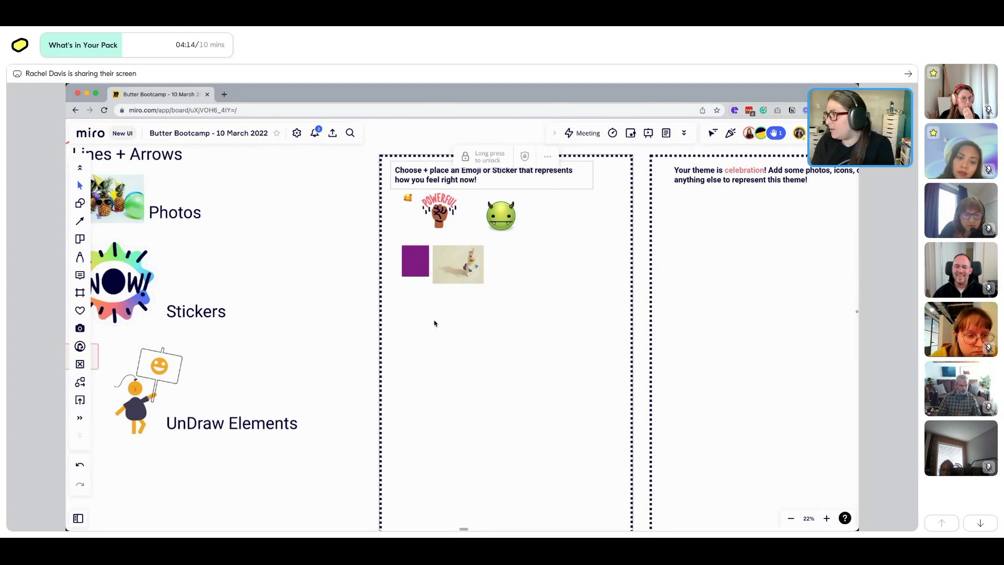
left_click_drag(446, 324, 355, 255)
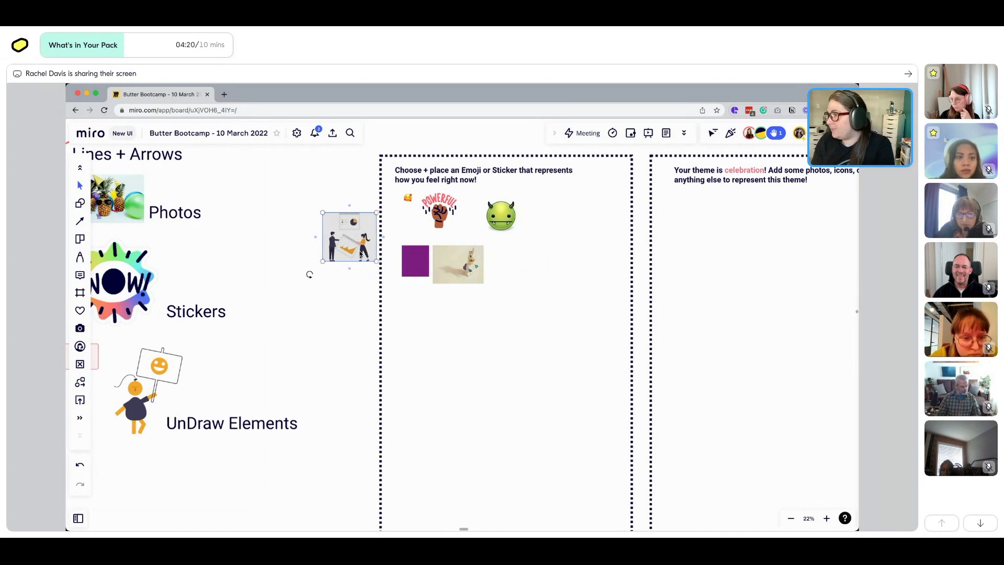
scroll(360, 254, "left", 5)
scroll(360, 254, "down", 2)
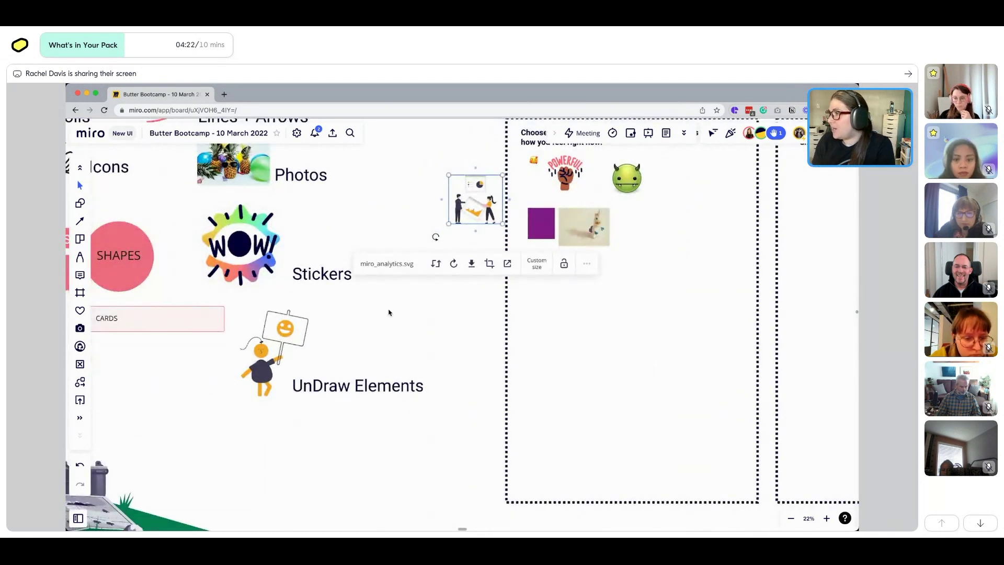